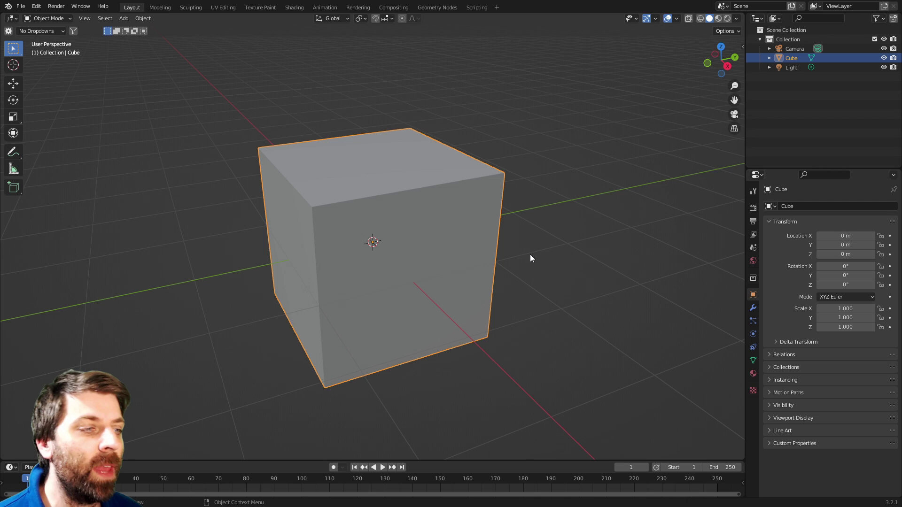
Show the viewport sidebar, filter it to a reduced set of add-ons, and bring up the KIT OPS tools
key("n")
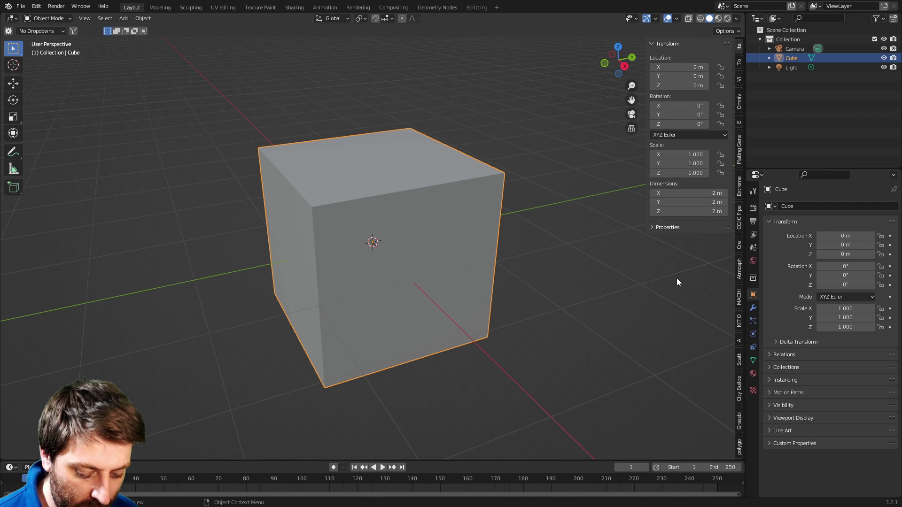
key("alt+q")
left_click(727, 281)
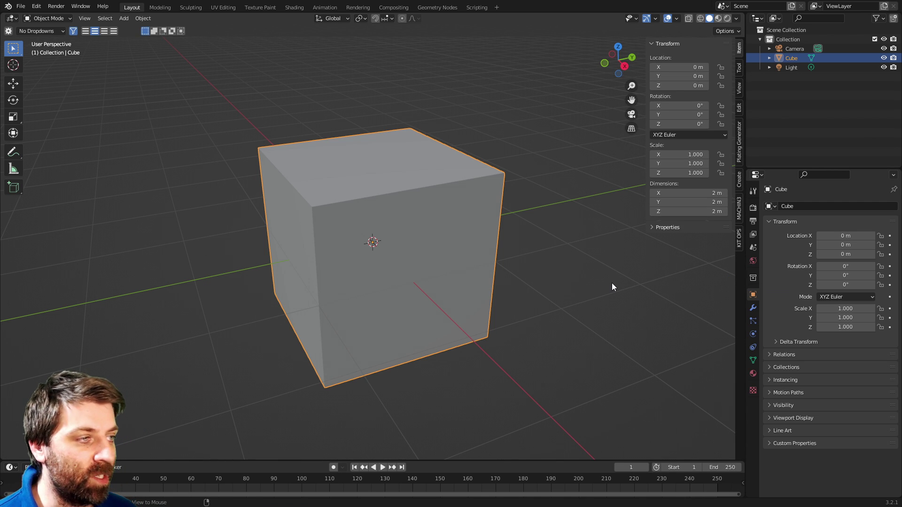
left_click(738, 243)
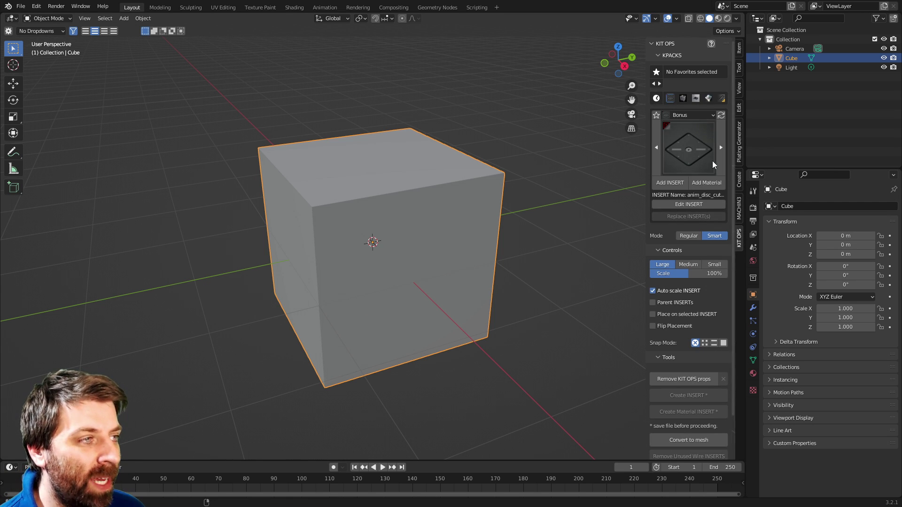
Add the adv_cube1_7 insert from the MA-Cutters-Complex kpack to the middle of the cube's +X face
left_click(683, 117)
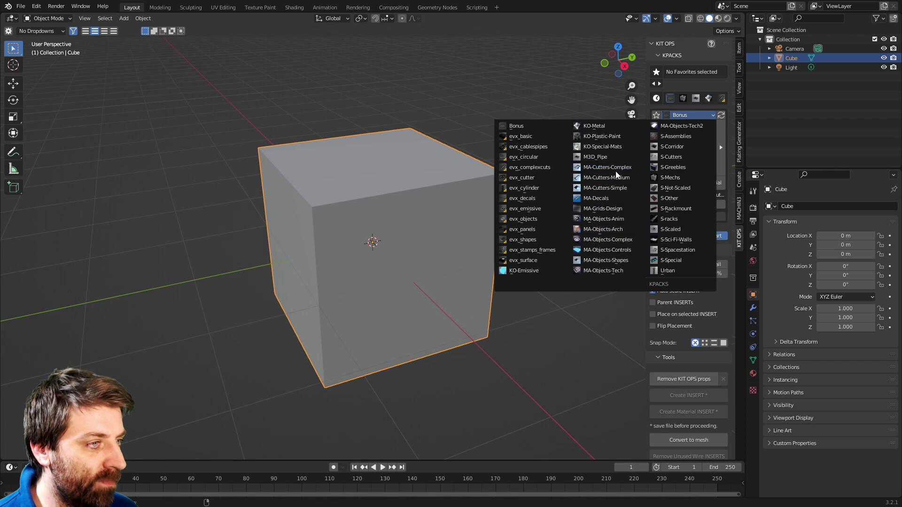
left_click(638, 168)
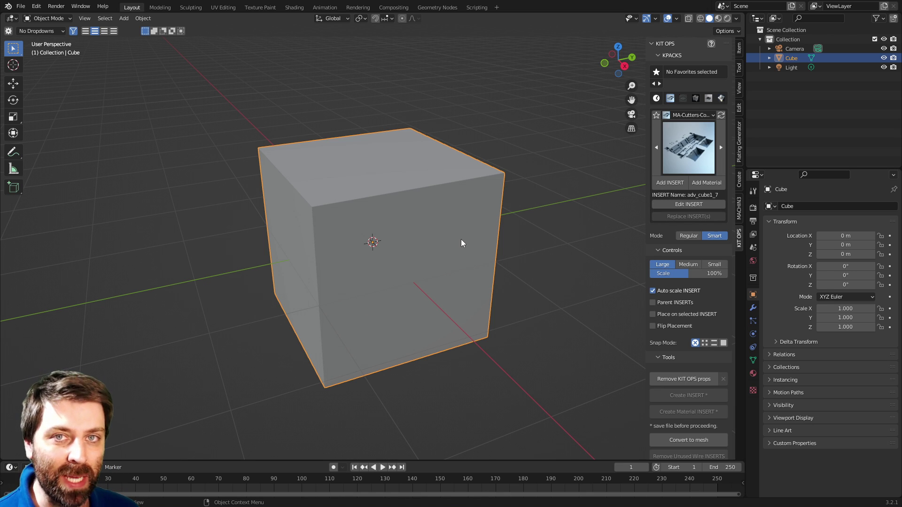
left_click(674, 184)
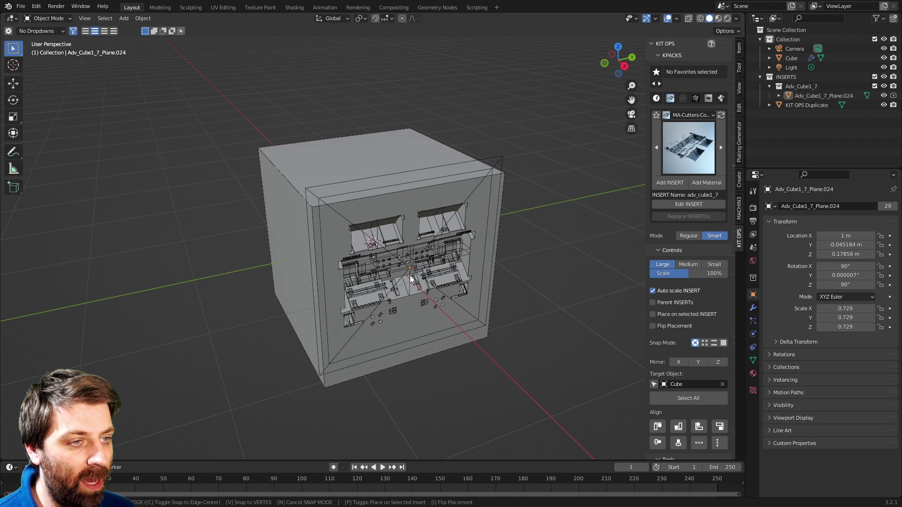
left_click(409, 276)
left_click(537, 304)
scroll(531, 296, "up", 5)
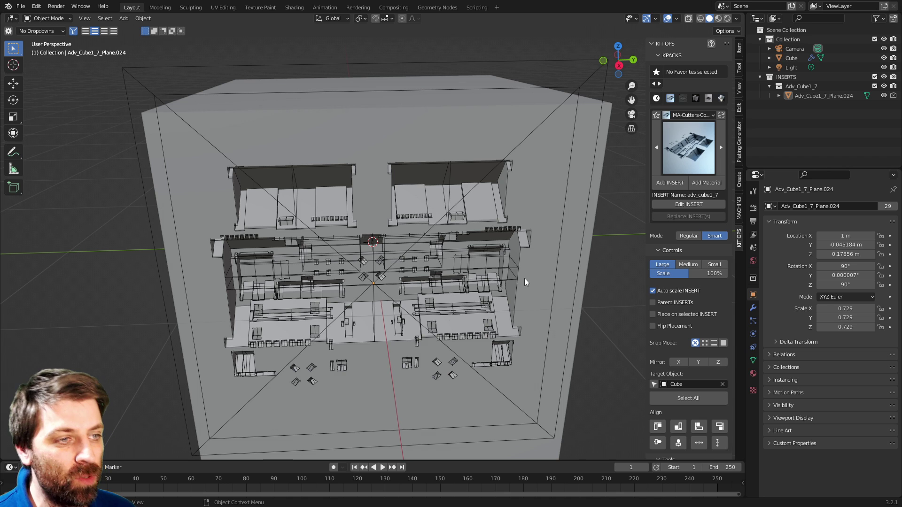
Switch the viewport to rendered shading and set the render engine to Cycles with GPU Compute as the device
left_click(726, 18)
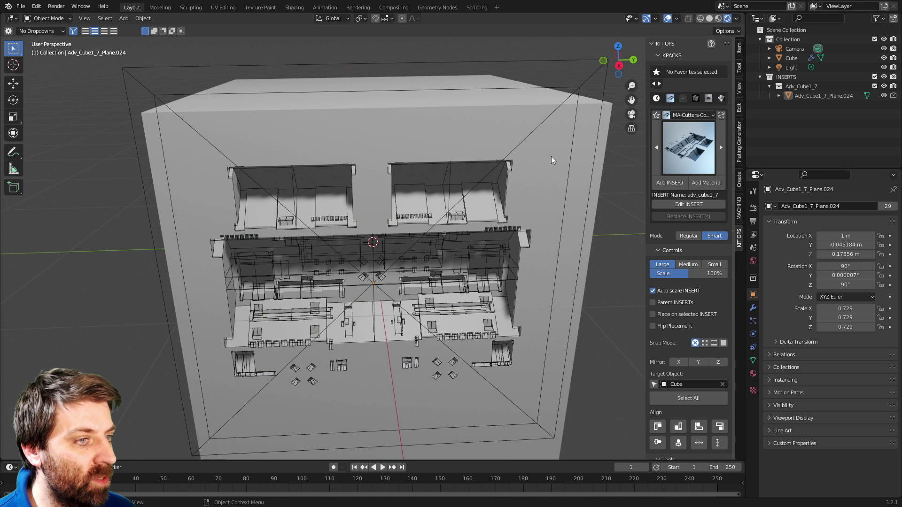
middle_click_drag(553, 157, 614, 198)
left_click(752, 207)
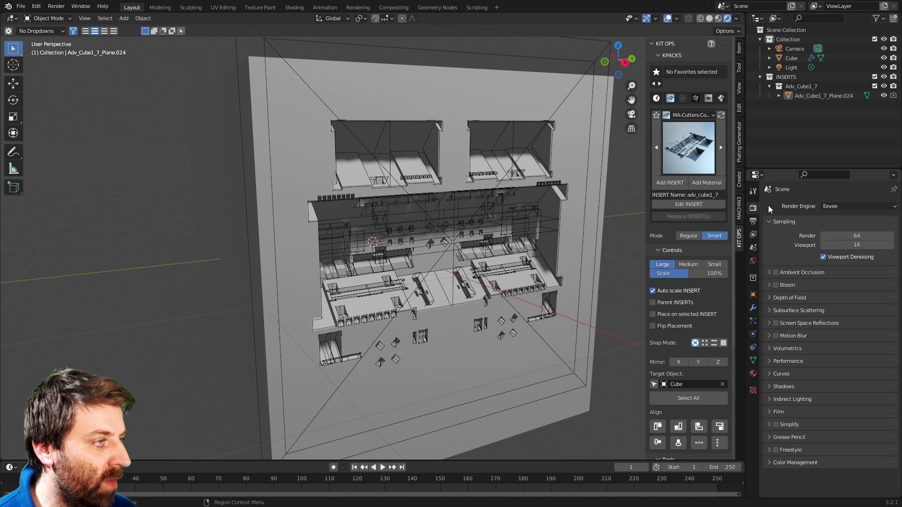
left_click(858, 206)
left_click(836, 238)
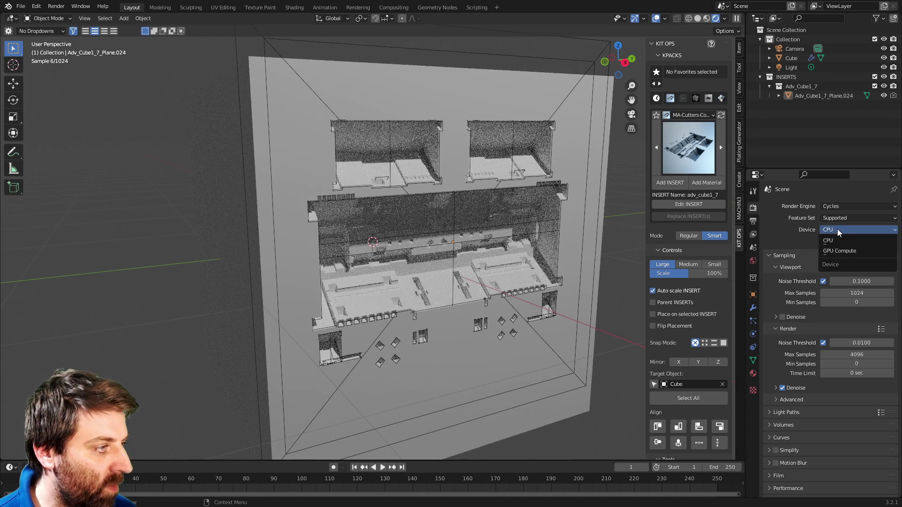
Set the viewport's maximum samples to 32 and hide the overlays to preview the cut cube
left_click(839, 284)
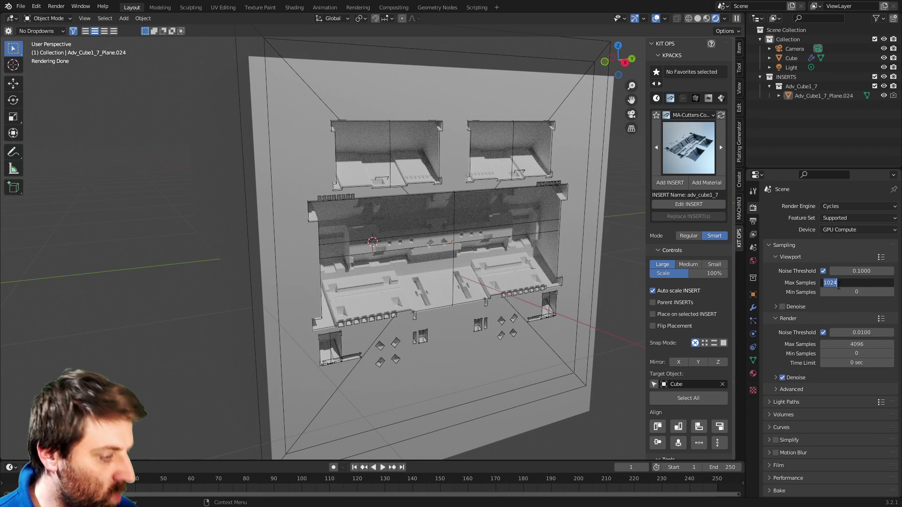
type("32")
key("Return")
scroll(186, 302, "down", 3)
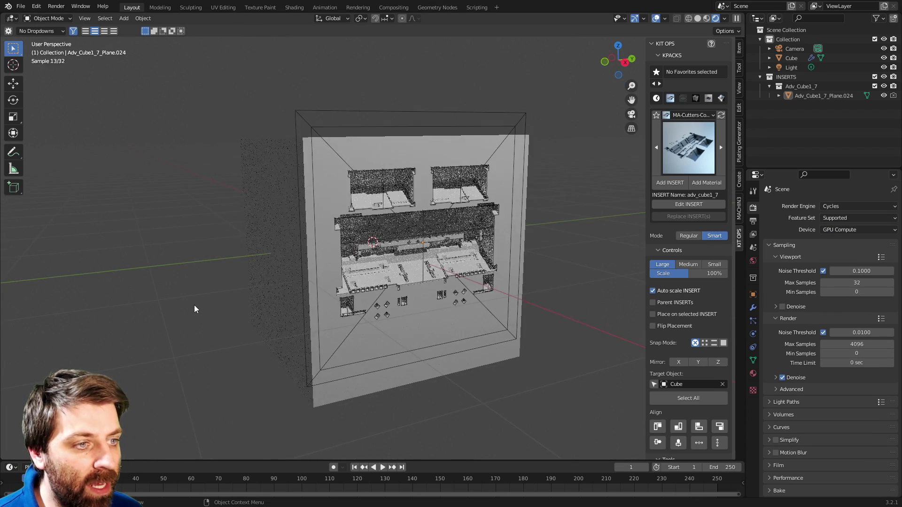
left_click(655, 19)
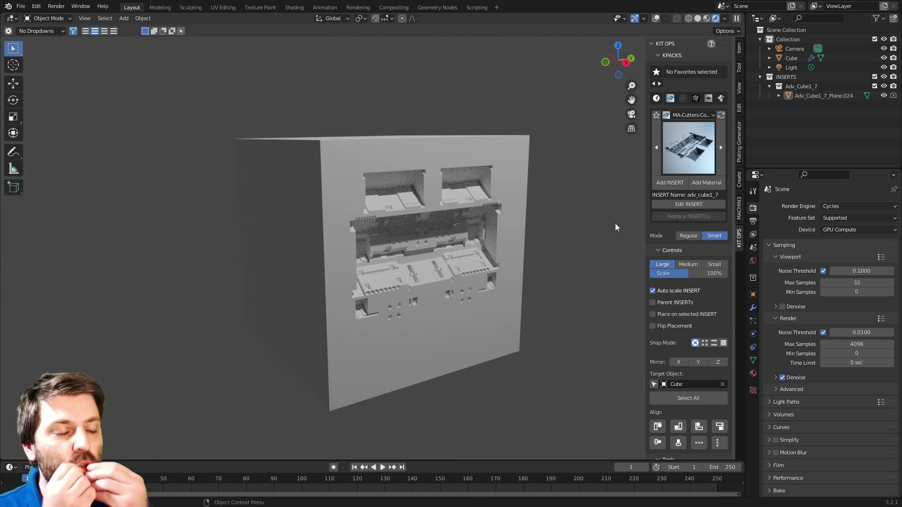
Switch to the web browser and examine the Everex Hard Surface Details Kpack page and the Patreon posts about KIT OPS
left_click(692, 115)
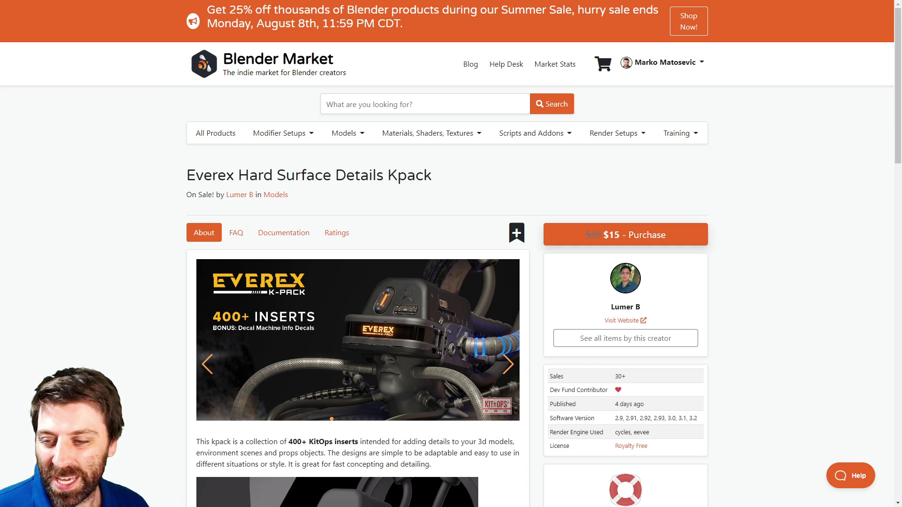
key("ctrl+Tab")
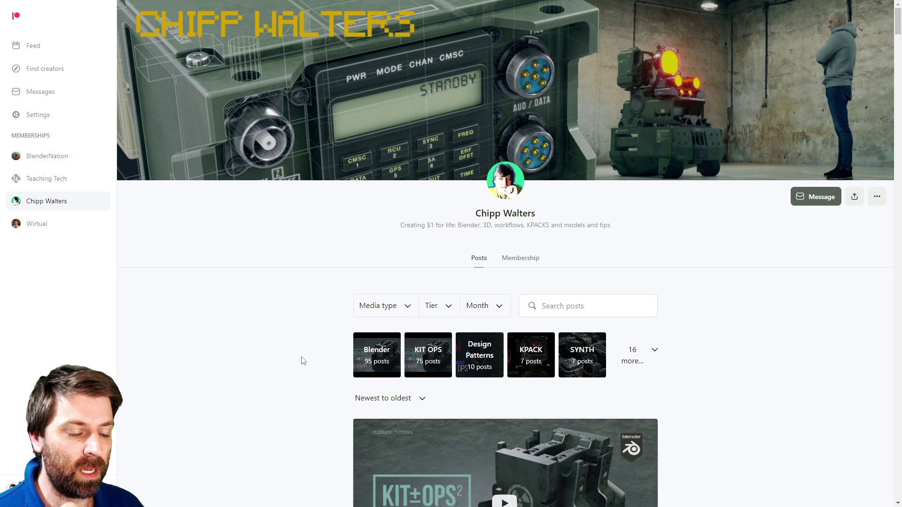
scroll(303, 359, "down", 12)
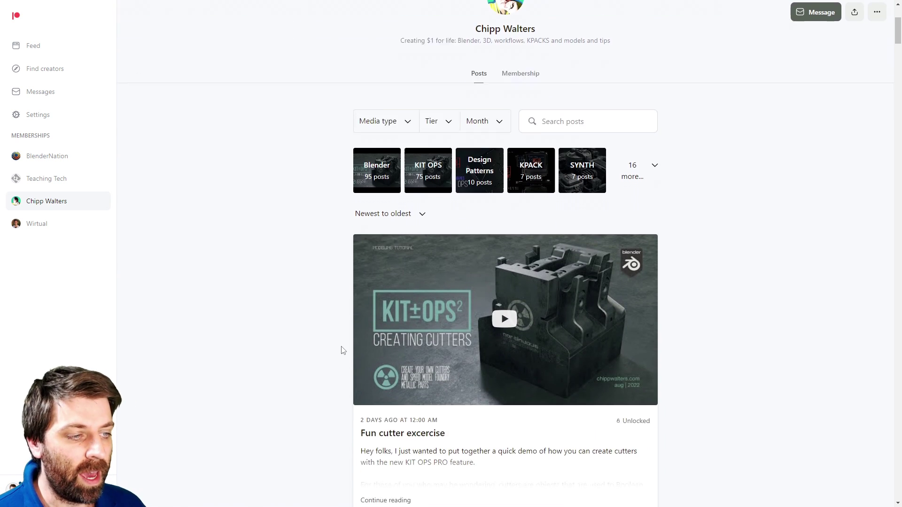
scroll(324, 357, "down", 20)
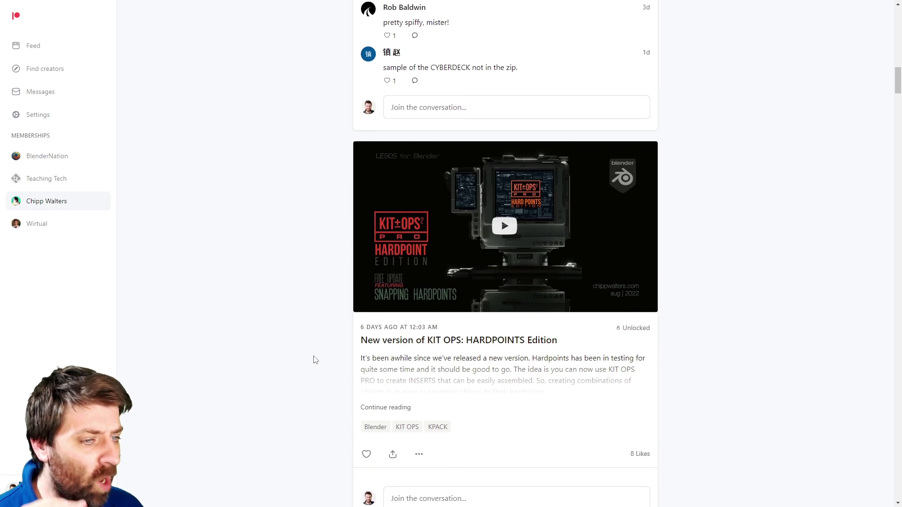
scroll(299, 367, "down", 6)
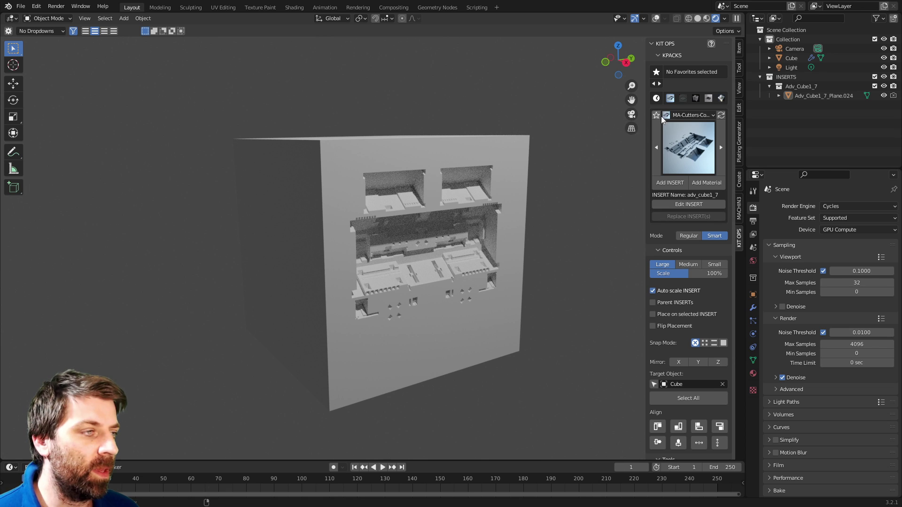
Back in Blender, show the overlays and place insert 3 from the evx_decals kpack on the cube's top face
left_click(697, 117)
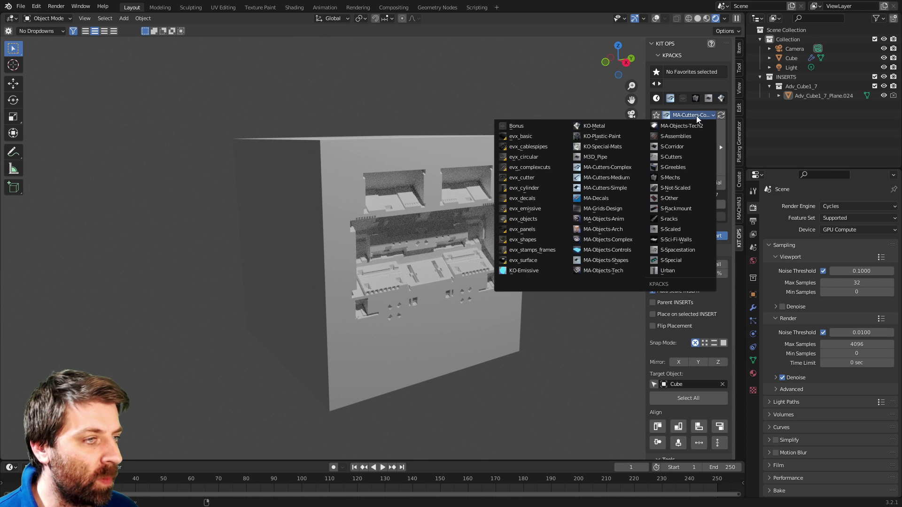
left_click(540, 201)
middle_click_drag(553, 185, 424, 180)
left_click(655, 18)
left_click(670, 182)
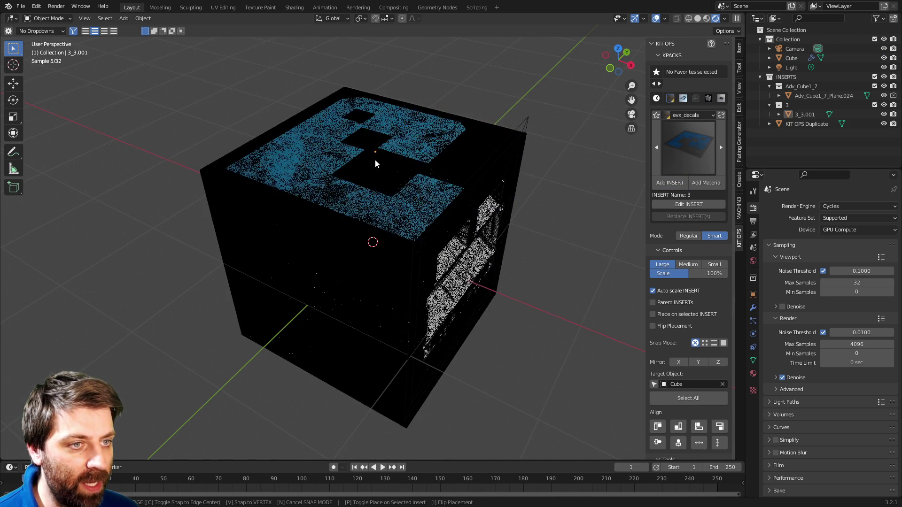
left_click(375, 151)
scroll(374, 151, "down", 4)
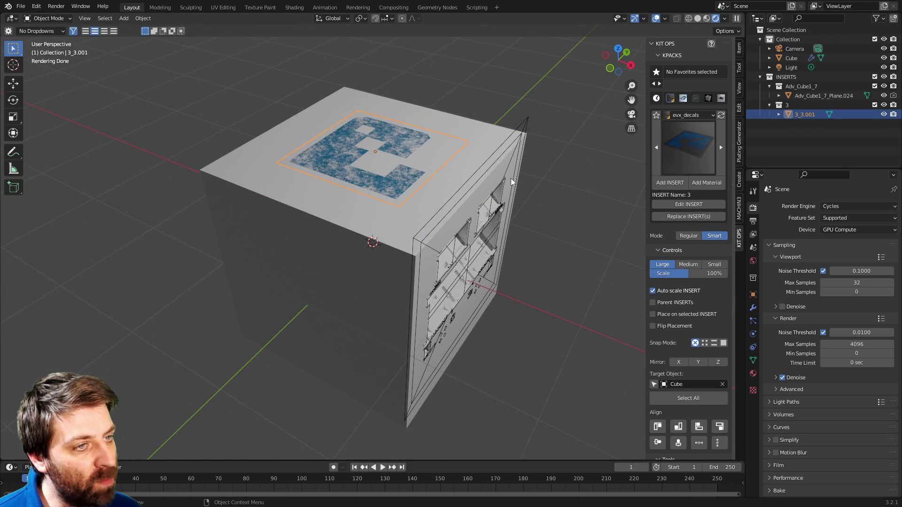
Add the Cylinder (6) insert from the evx_cylinder kpack, small, near the upper edge of the cube's -Y face
middle_click_drag(477, 200, 592, 191)
left_click(699, 117)
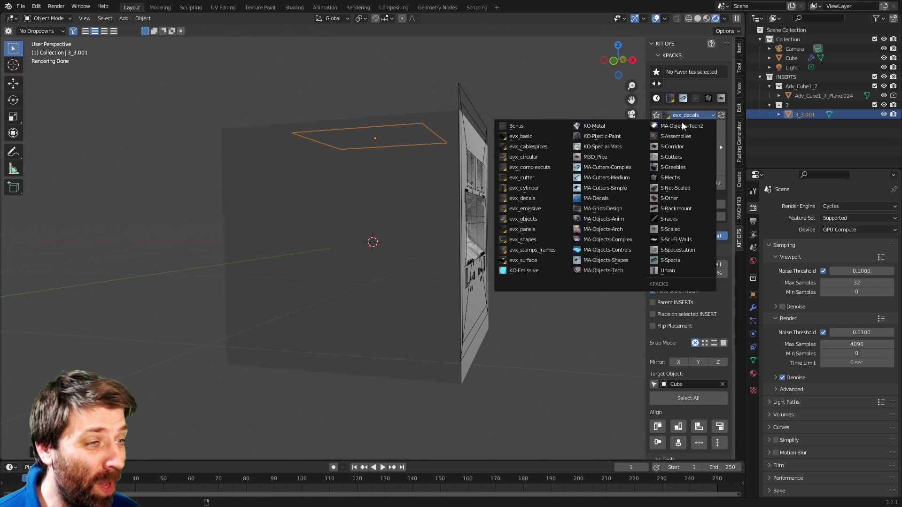
left_click(563, 189)
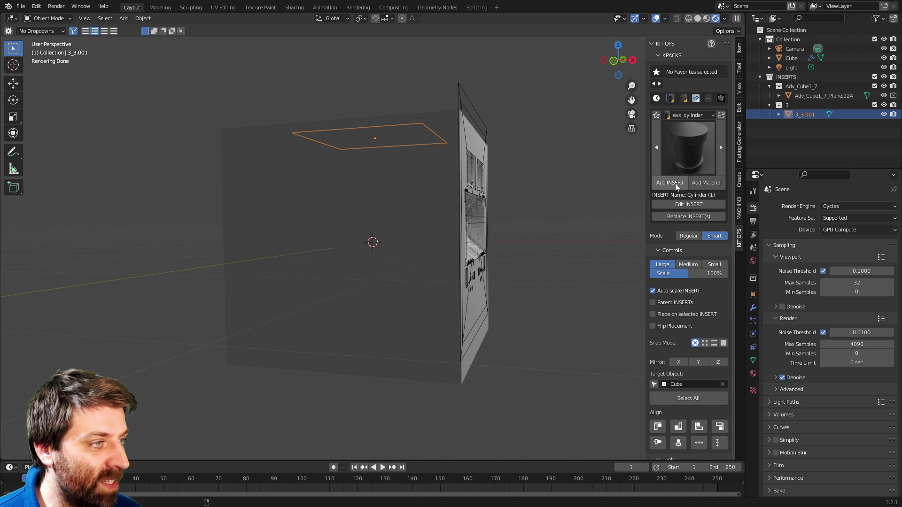
left_click(687, 159)
left_click(550, 260)
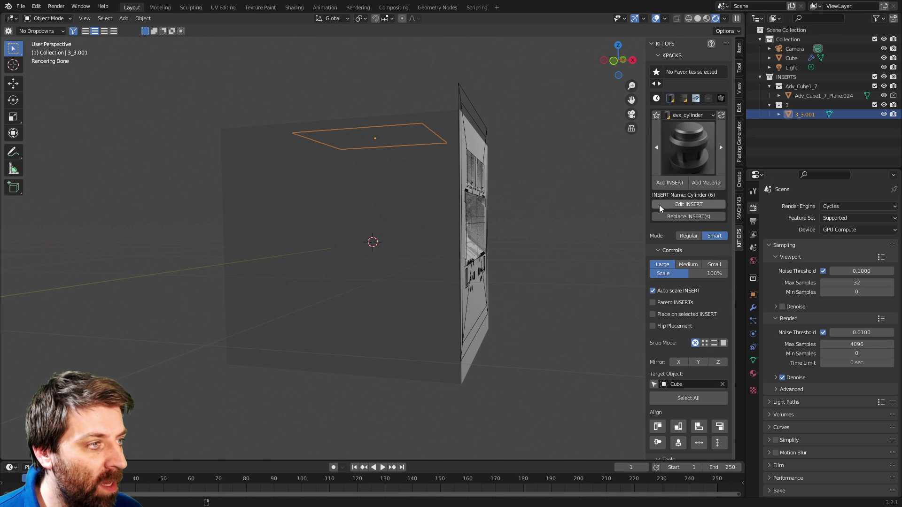
left_click(669, 183)
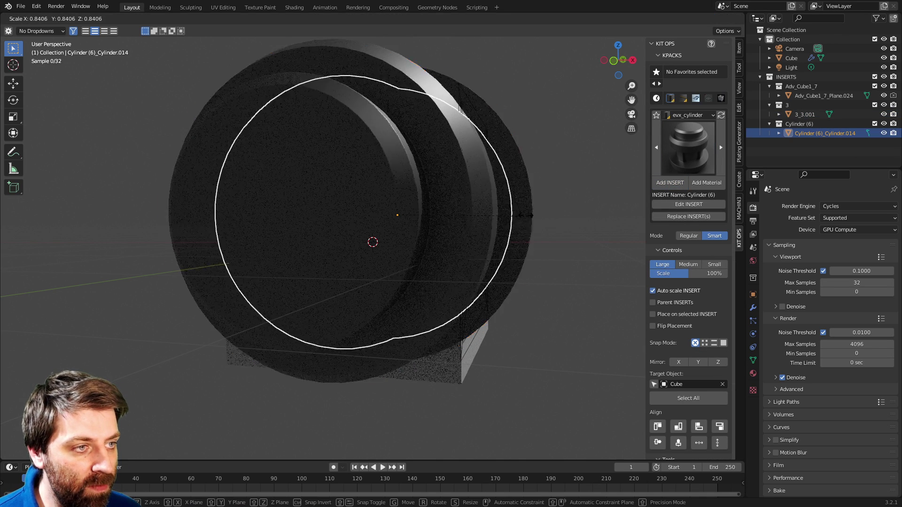
left_click(397, 170)
middle_click_drag(442, 157, 389, 185)
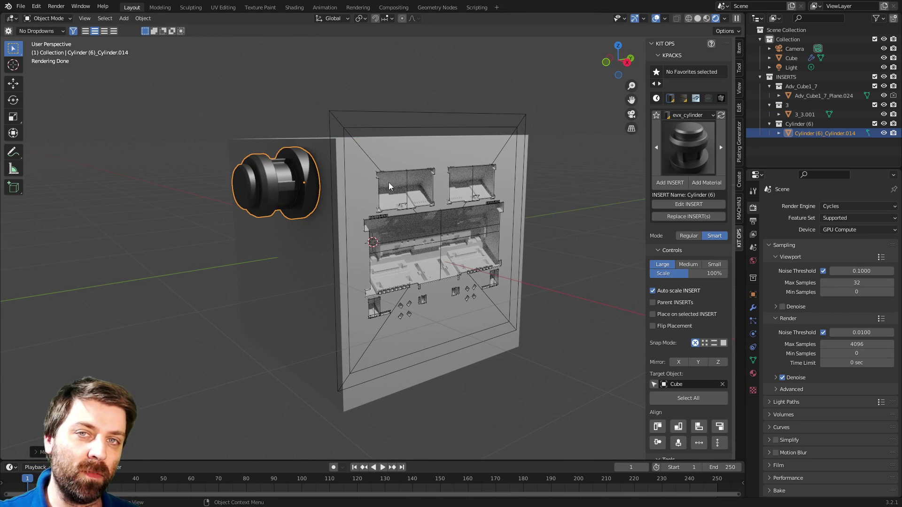
middle_click_drag(403, 187, 572, 185)
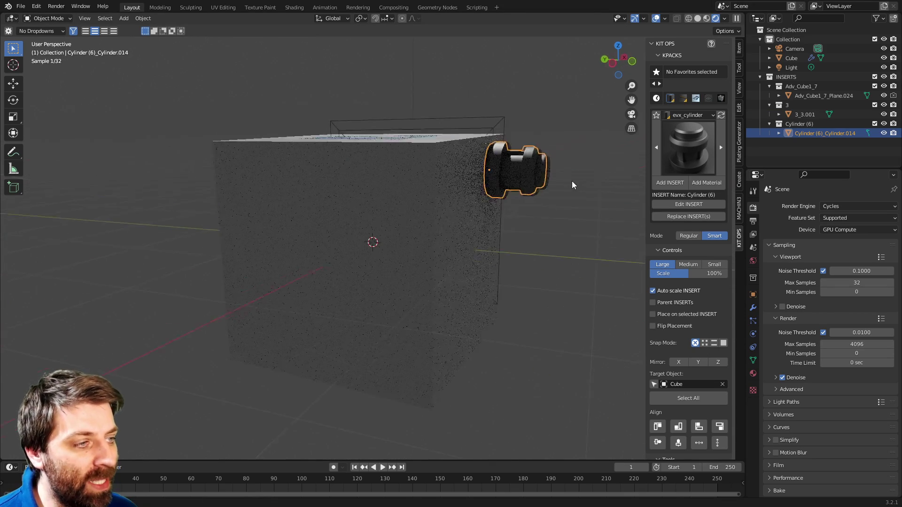
Add the 6x5_Switch_Block insert from the S-Other kpack to the cube face opposite the complex cutter
left_click(693, 115)
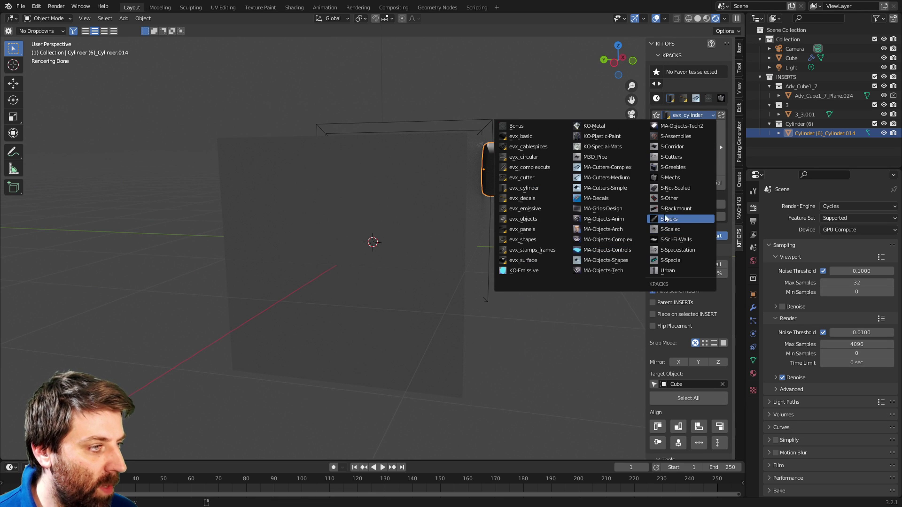
left_click(671, 197)
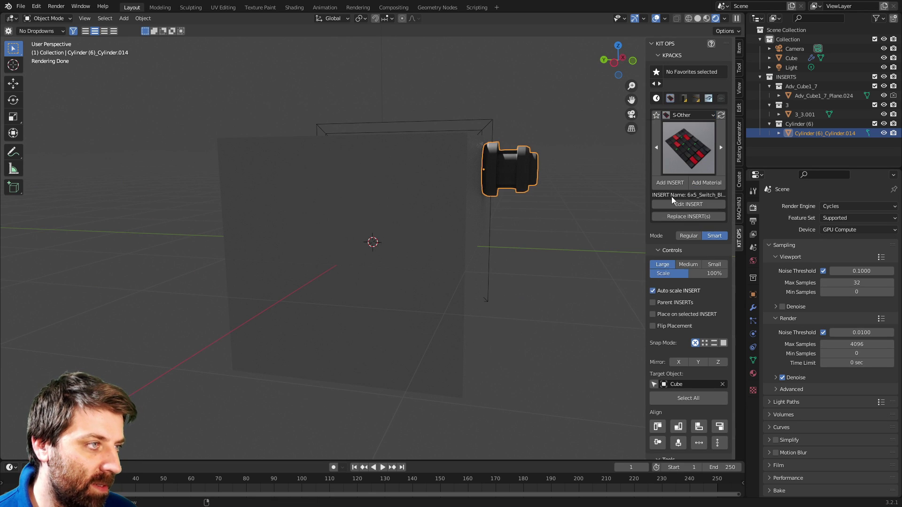
left_click(689, 161)
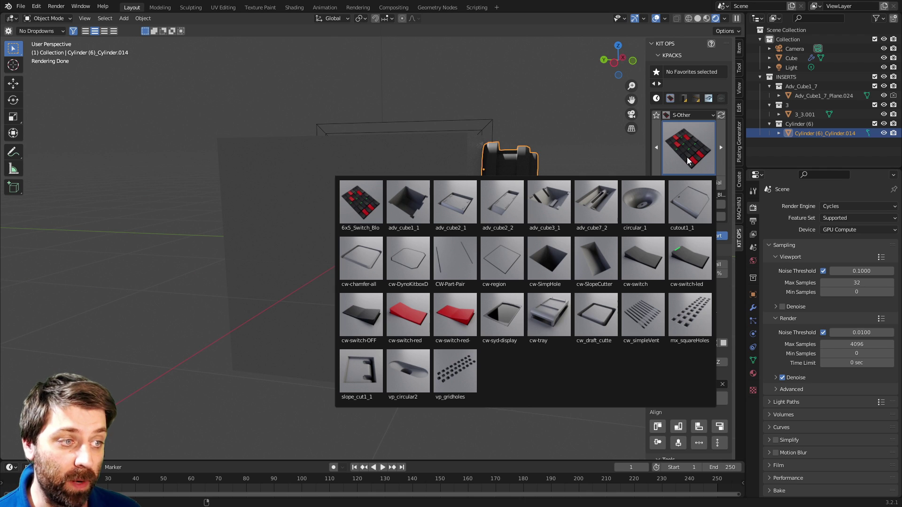
left_click(377, 203)
left_click(670, 183)
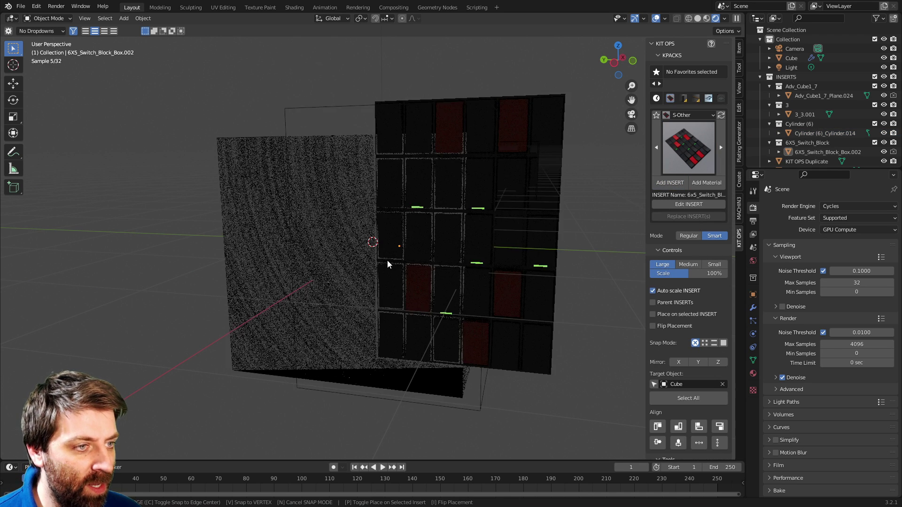
left_click(383, 266)
Scale the switch block insert down so it fits within the middle of the cube face, and deselect it
middle_click_drag(381, 267, 555, 307)
key("s")
left_click(444, 288)
left_click(565, 310)
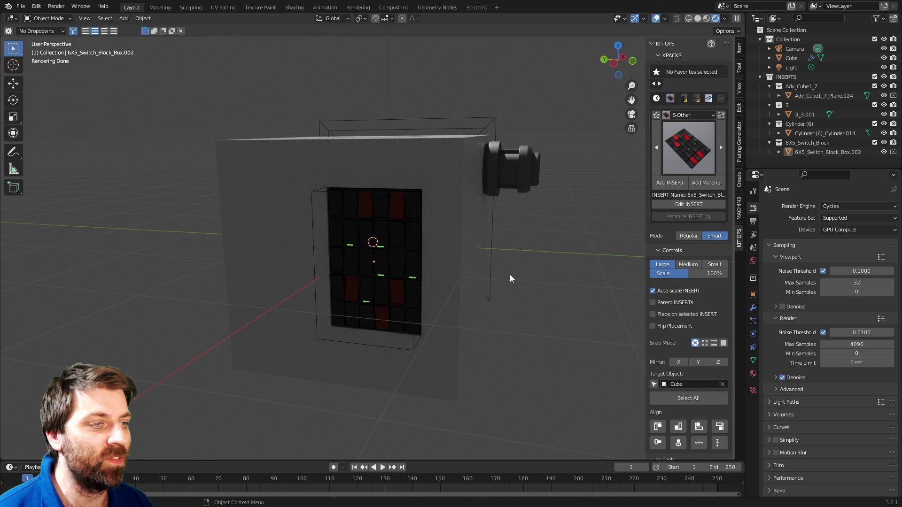
middle_click_drag(505, 266, 569, 274)
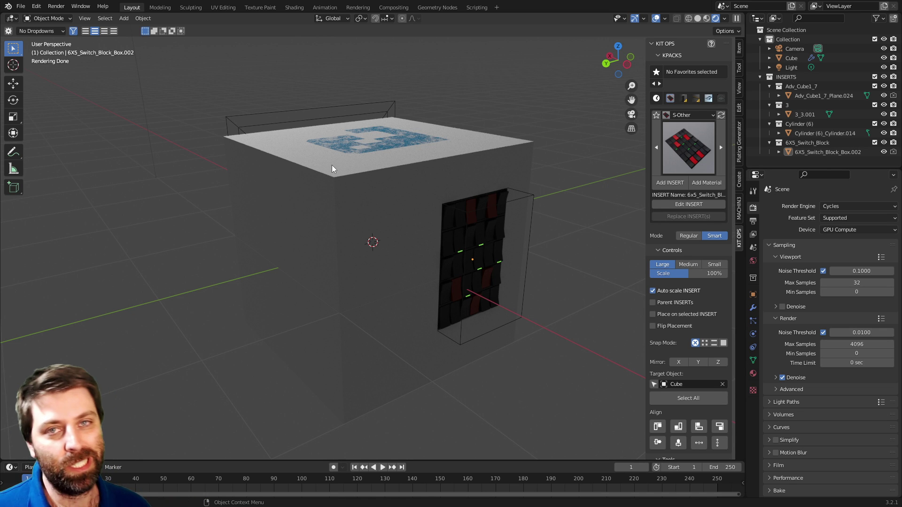
Start a new General file without saving the current scene
left_click(20, 6)
mouse_move(34, 20)
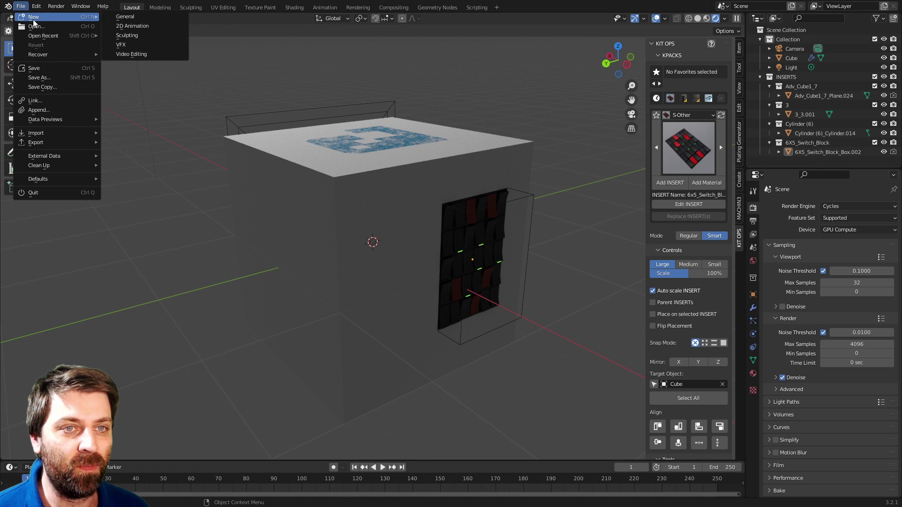
left_click(125, 16)
left_click(464, 270)
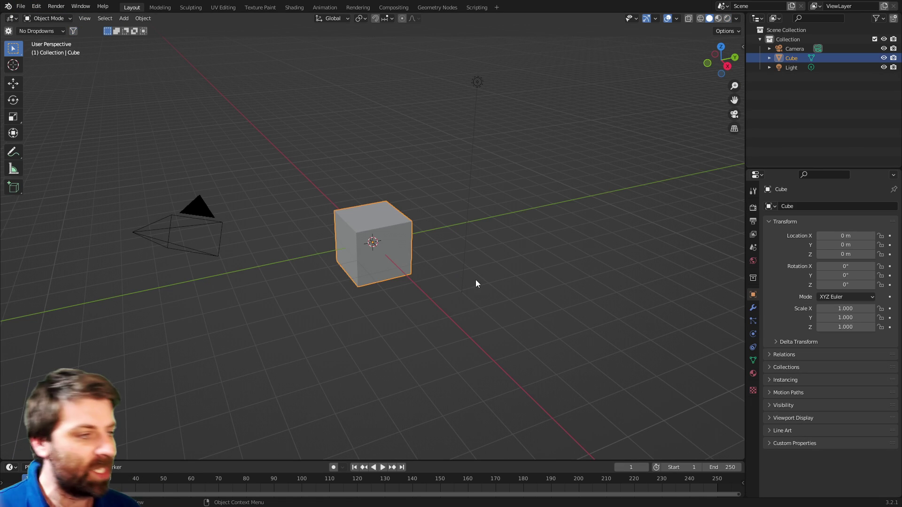
Save the new scene as untitled.blend in the M3D_Pipe folder
left_click(20, 6)
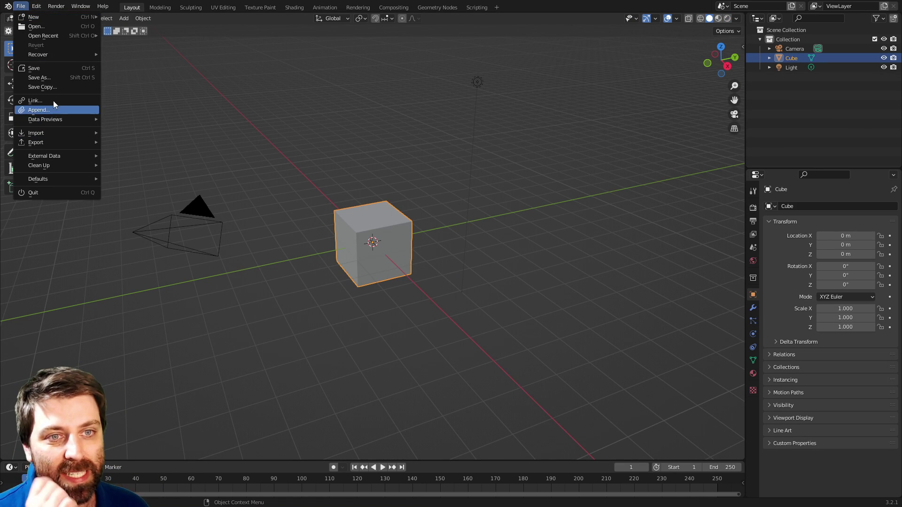
left_click(51, 78)
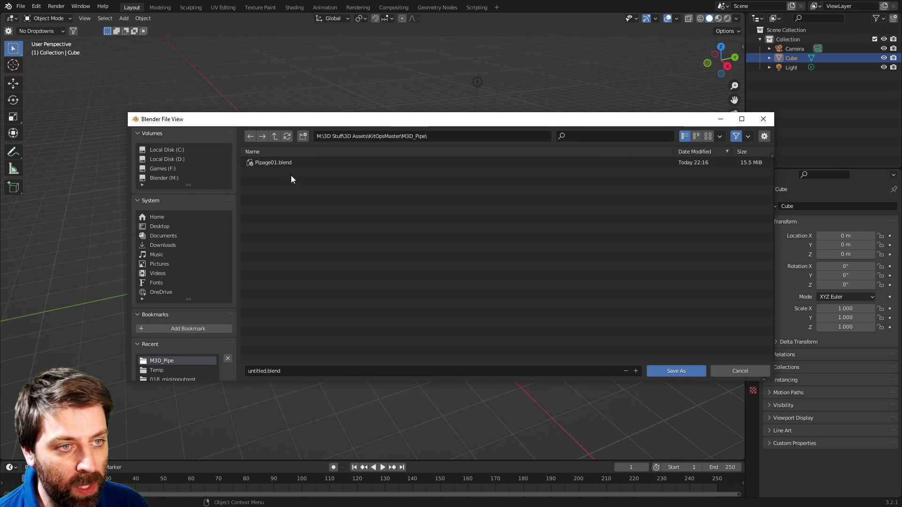
key("Return")
Show the viewport sidebar and filter its add-ons to the HardSurface set
scroll(423, 295, "up", 7)
key("n")
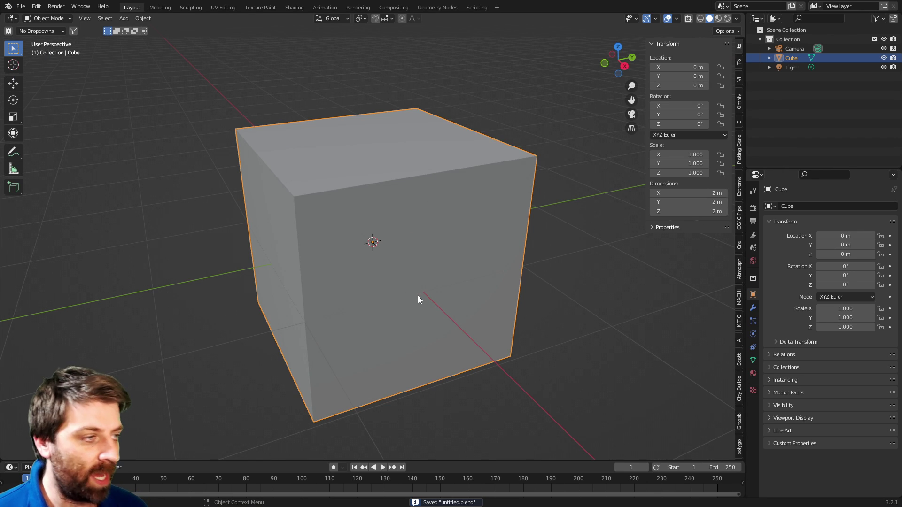
key("alt+n")
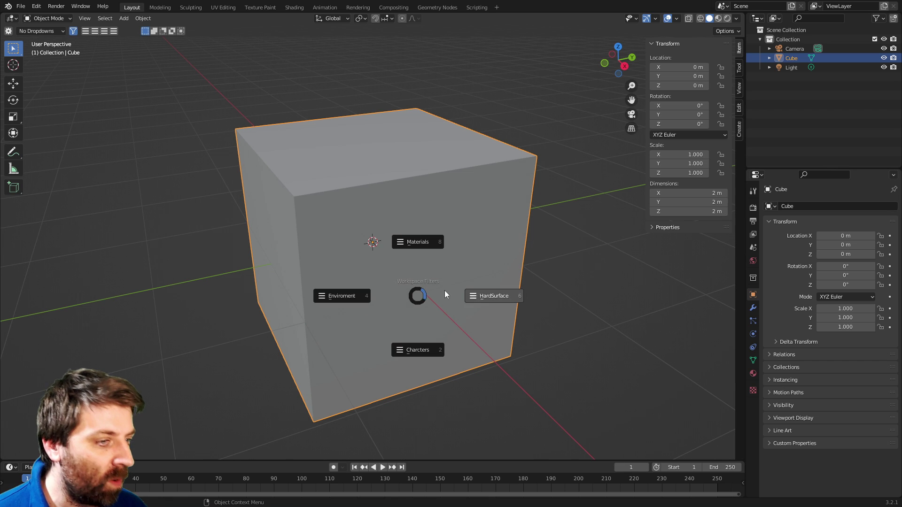
left_click(480, 292)
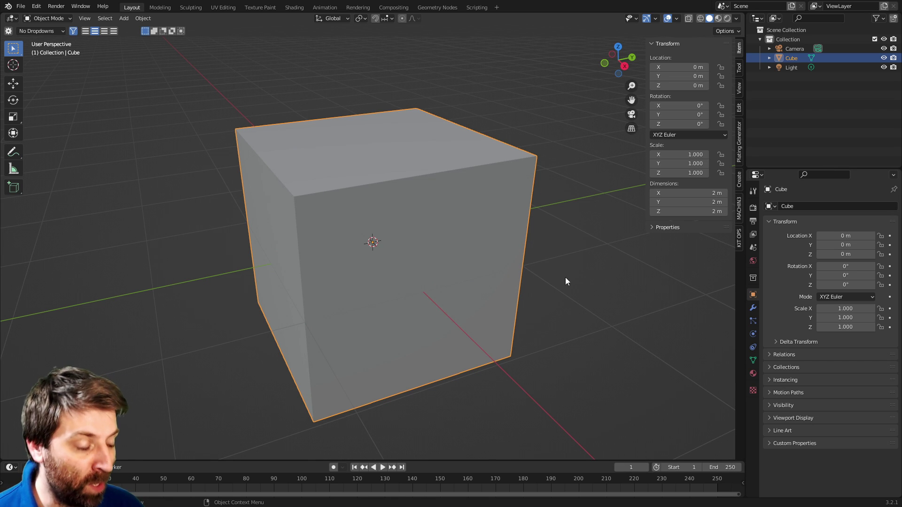
Create a new KIT OPS INSERT from the default cube, opening its factory scene
left_click(739, 238)
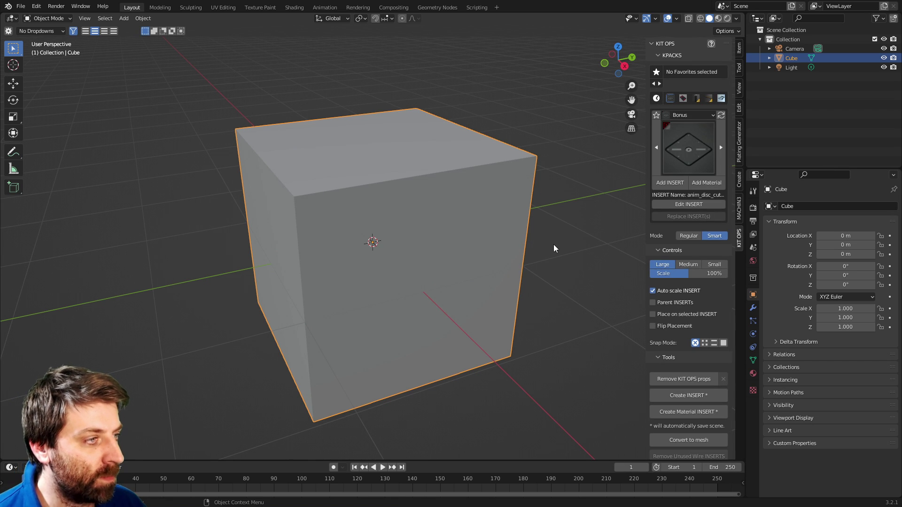
scroll(698, 294, "down", 3)
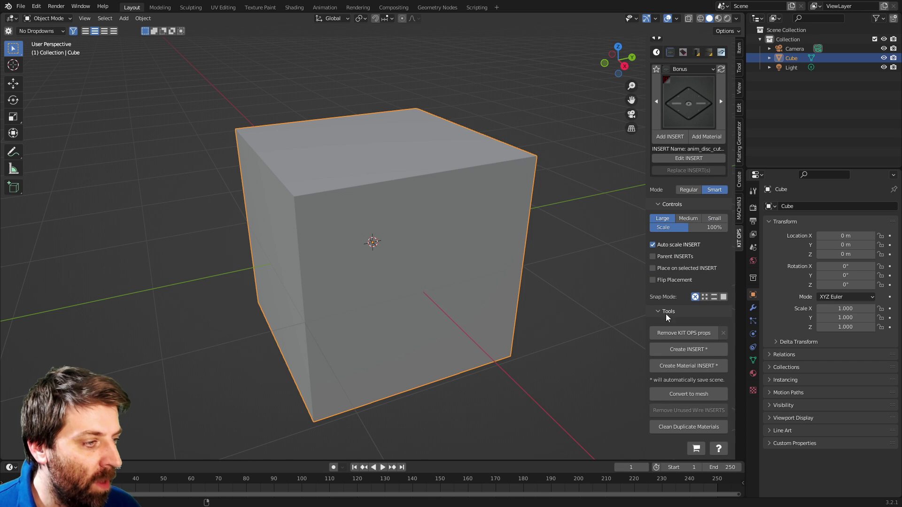
left_click(680, 351)
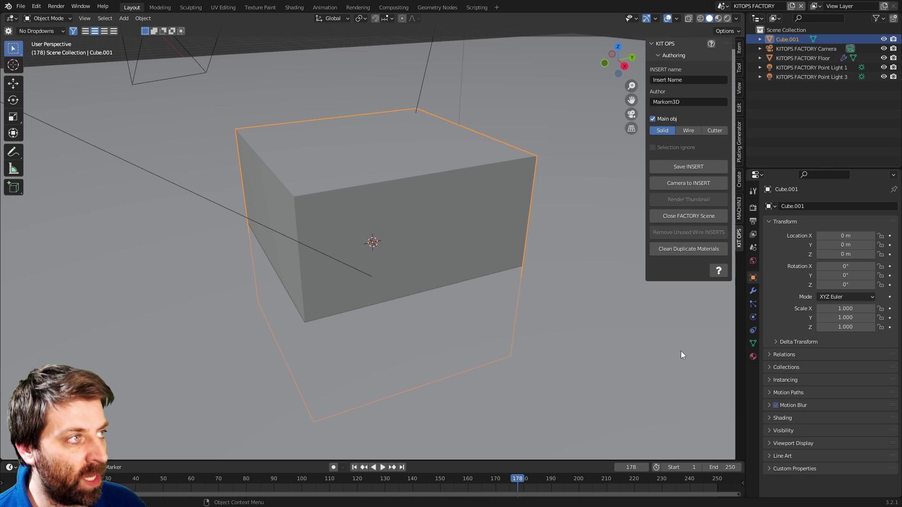
left_click(722, 6)
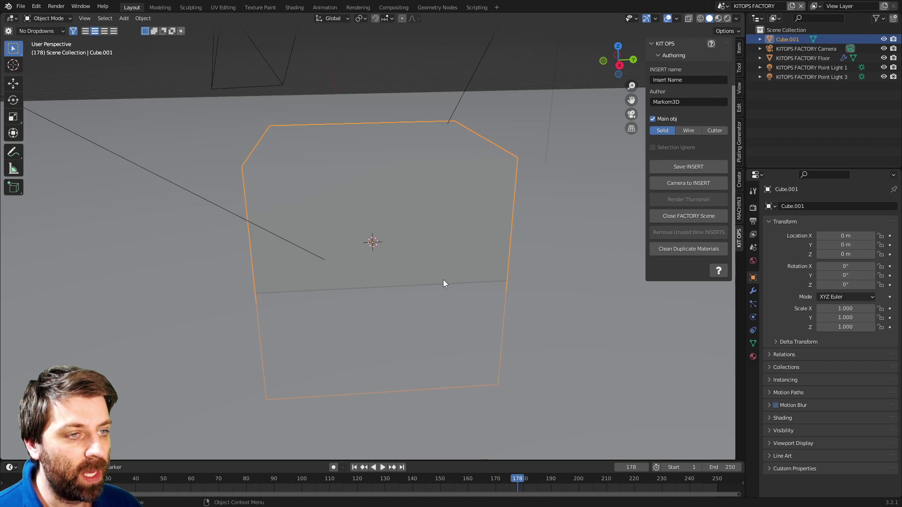
scroll(443, 280, "down", 6)
key("Tab")
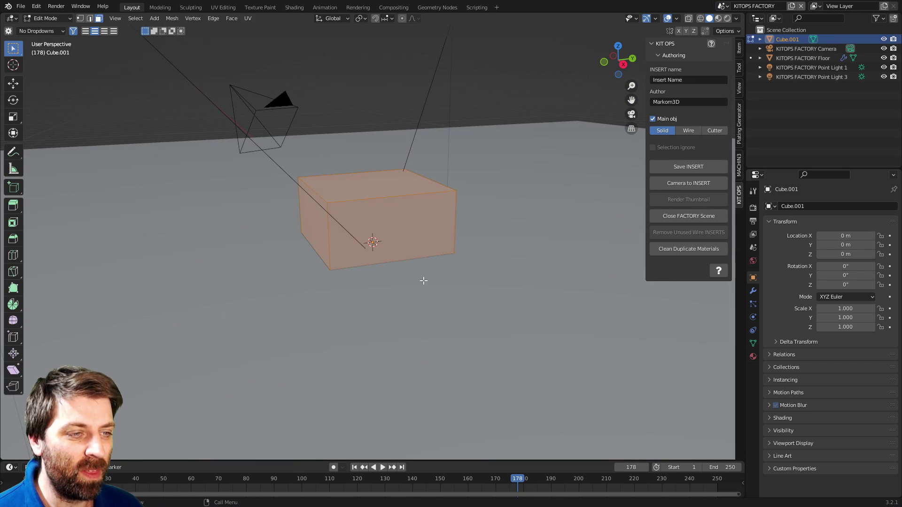
key("Tab")
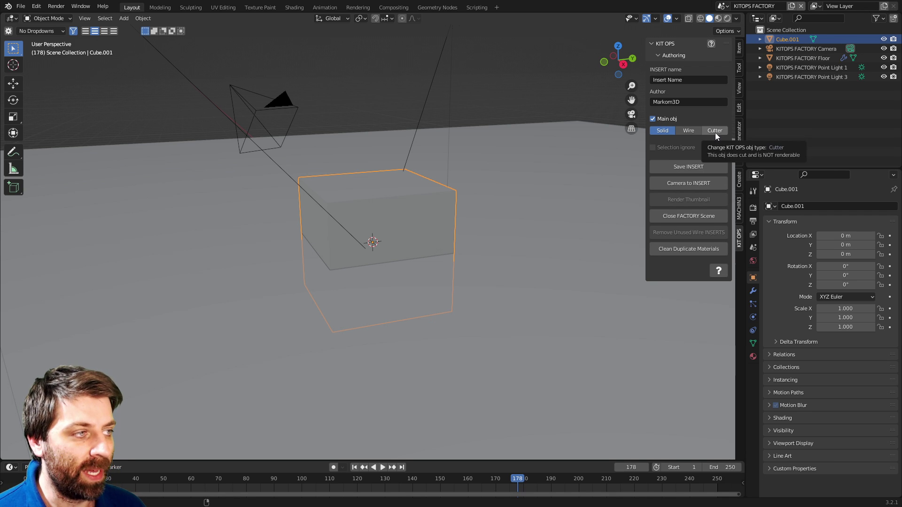
Set the main cube's INSERT type to Cutter and inspect the hole it makes in the floor
left_click(714, 131)
middle_click_drag(515, 190, 422, 247)
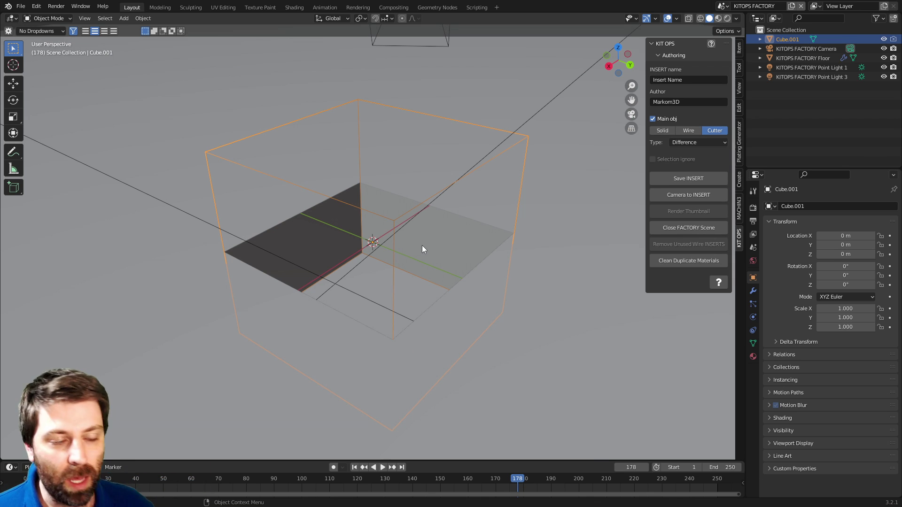
middle_click_drag(432, 253, 394, 308)
Add a centred loop cut across the cutter cube and bevel it into a wide strip running along X
key("Tab")
key("ctrl+r")
left_click(405, 355)
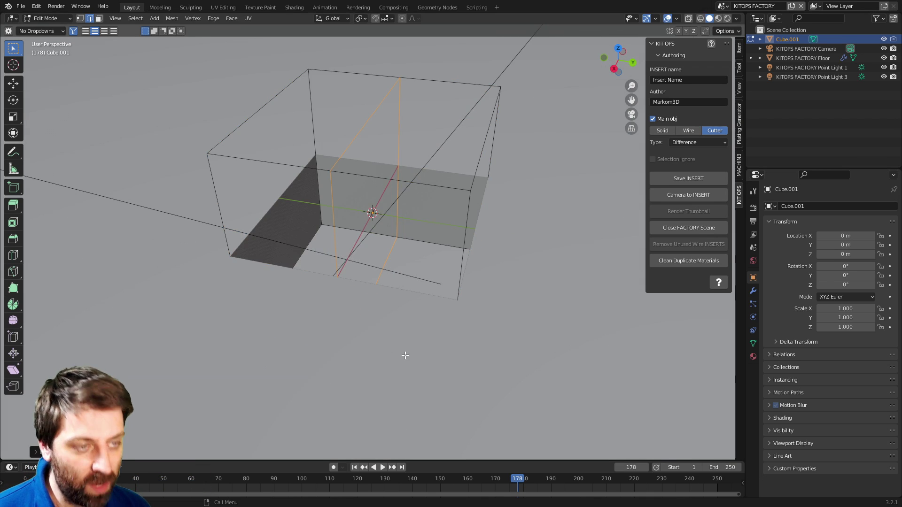
key("a")
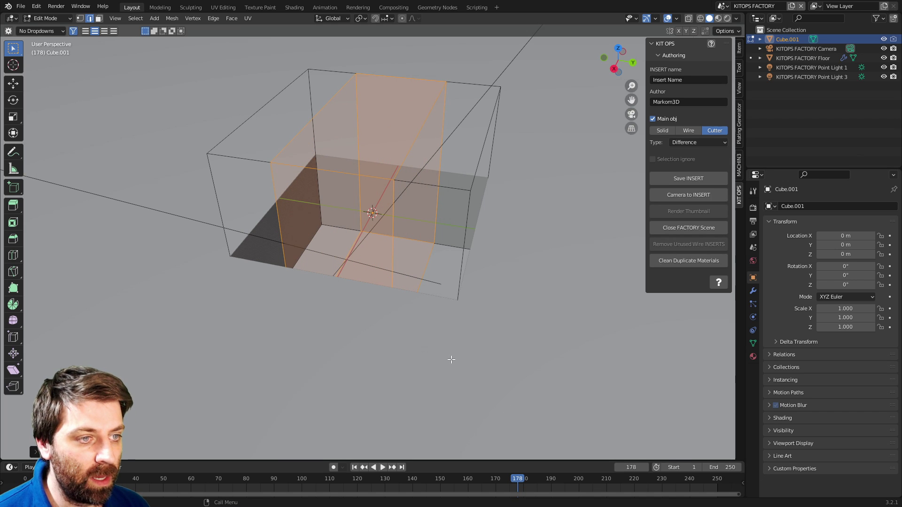
key("F3")
key("Escape")
Select both edge loops bordering the wide strip, bevel them into two narrower bands, and switch to face selection
left_click(345, 261, "alt")
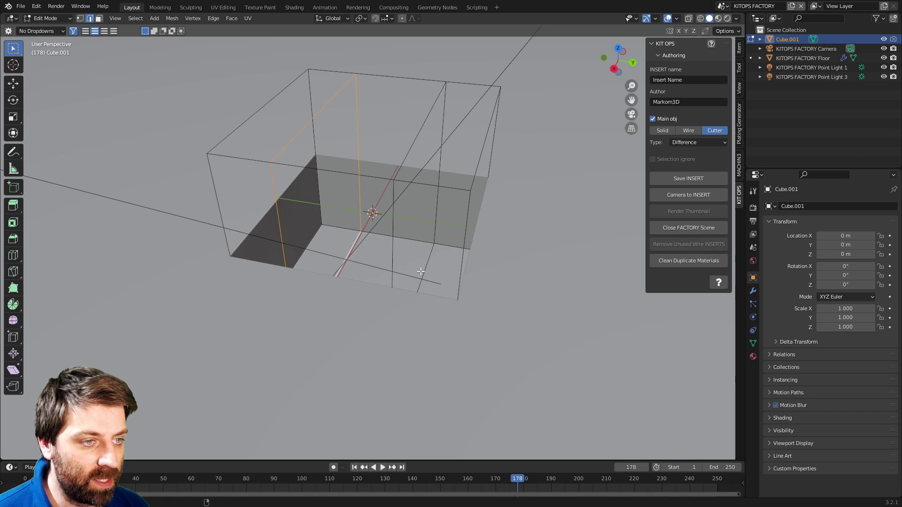
left_click(421, 272, "alt+shift")
key("3")
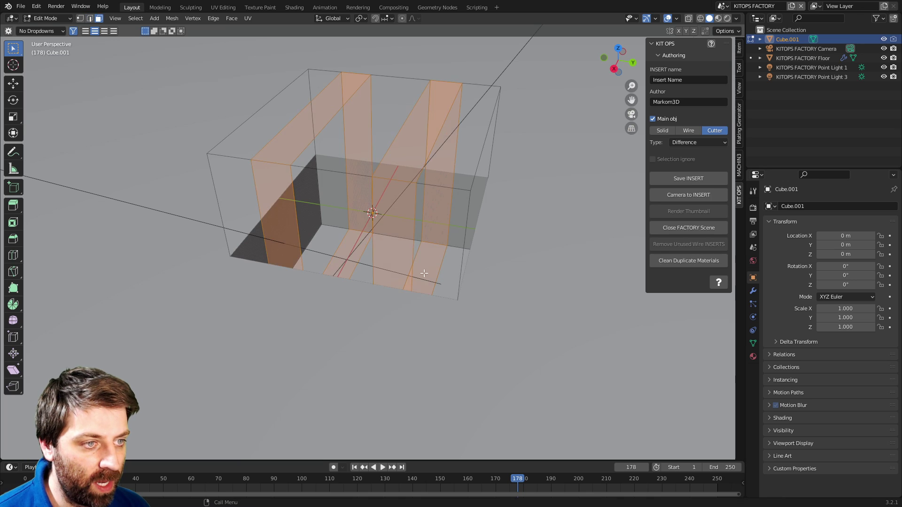
Raise the middle bottom face of the cutter about 0.3 m along Z, leave edit mode and deselect the cutter
left_click(341, 216)
middle_click_drag(429, 262, 451, 237)
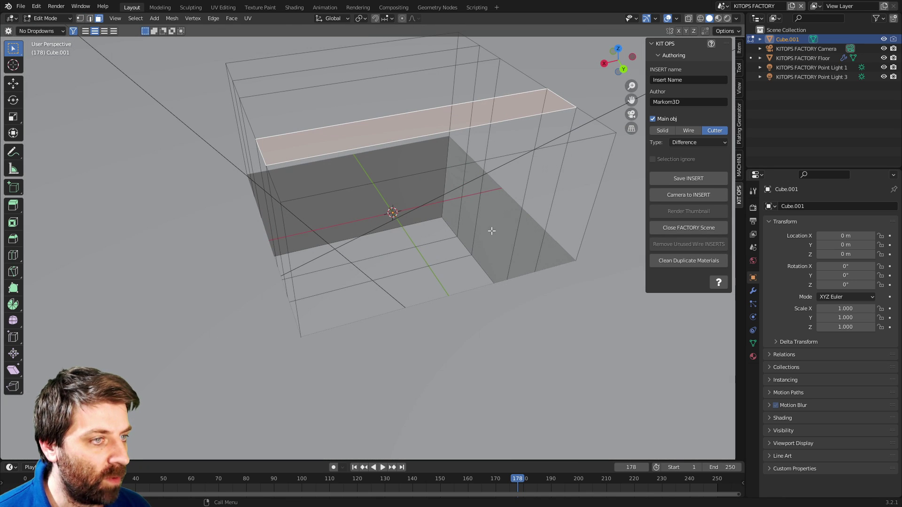
key("z")
left_click(413, 259)
mouse_move(413, 259)
middle_mouse_down()
mouse_move(389, 288)
mouse_move(398, 294)
middle_mouse_up()
key("z")
left_click(453, 300)
key("Tab")
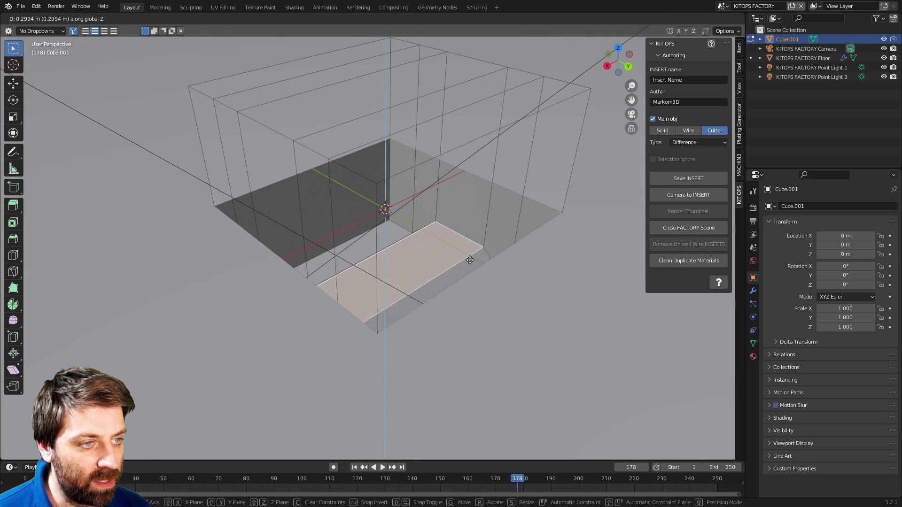
scroll(468, 286, "down", 4)
middle_click_drag(463, 275, 466, 309)
left_click(525, 277)
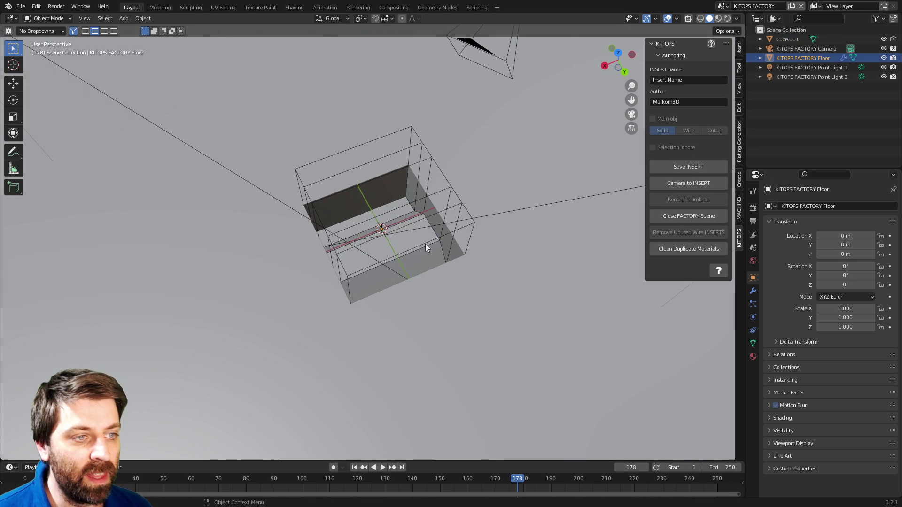
Add a cylinder at the centre of the cutter and rotate its mesh 90° about X in edit mode
middle_click_drag(425, 244, 456, 217)
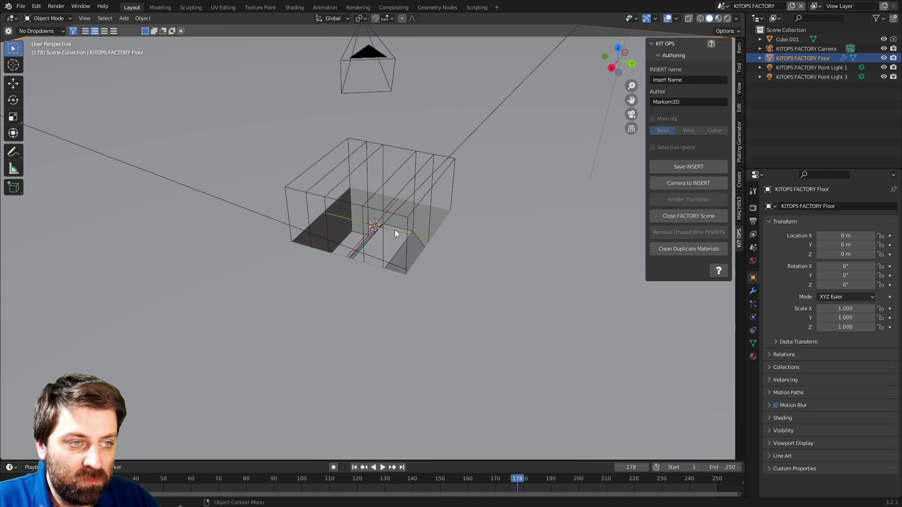
middle_click_drag(394, 229, 393, 261)
scroll(393, 261, "up", 2)
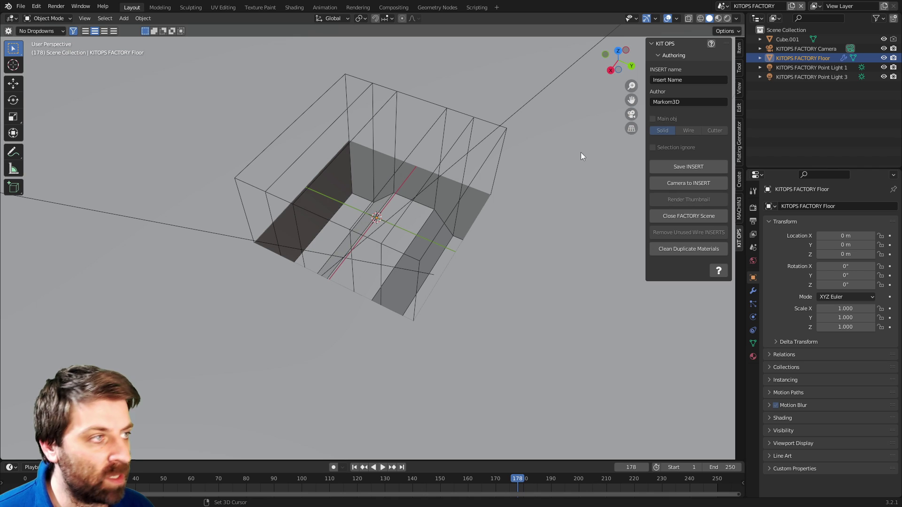
key("shift+a")
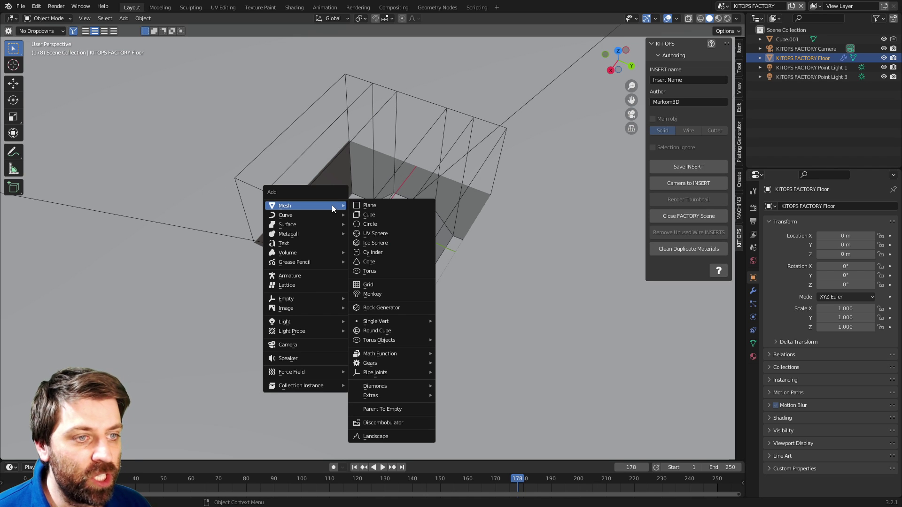
left_click(379, 255)
key("Tab")
key("r")
key("x")
key("9")
key("0")
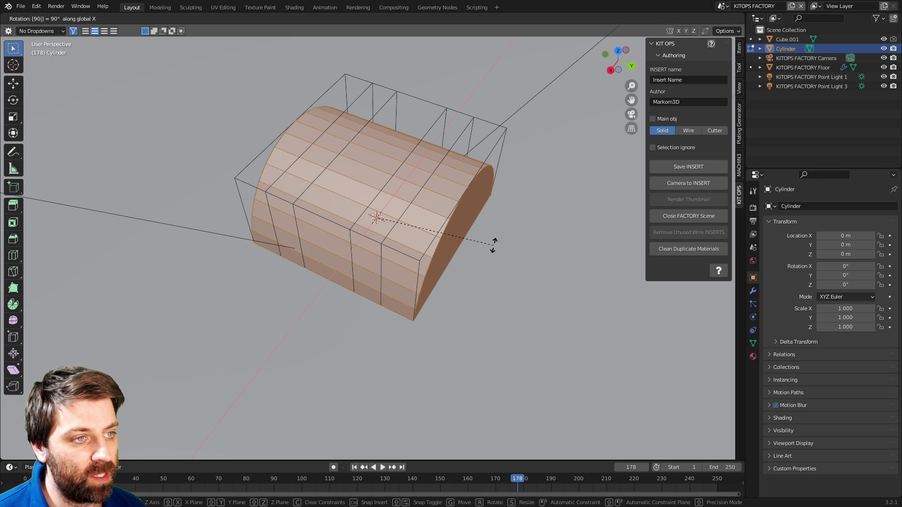
key("Return")
Scale the cylinder down to a thin rod, stretch it along Y to span the cutter, and lower it slightly
key("s")
left_click(437, 226)
key("s")
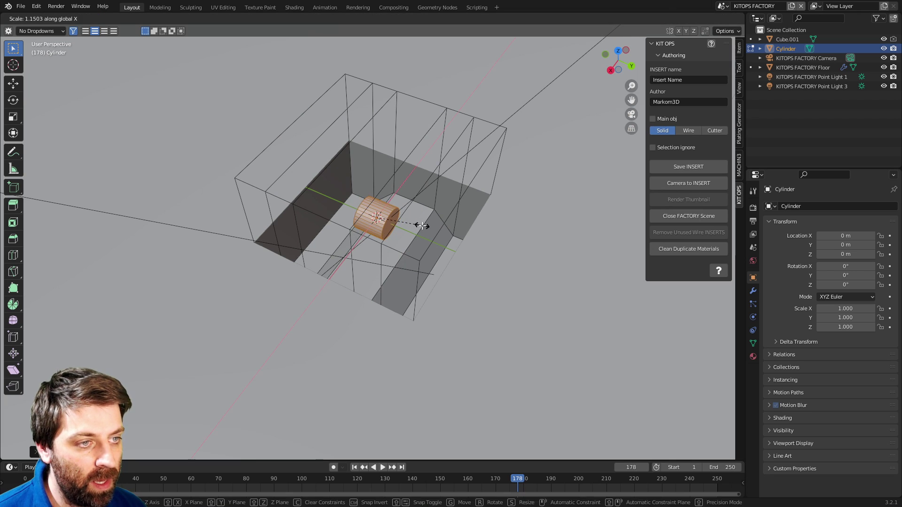
key("y")
left_click(665, 285)
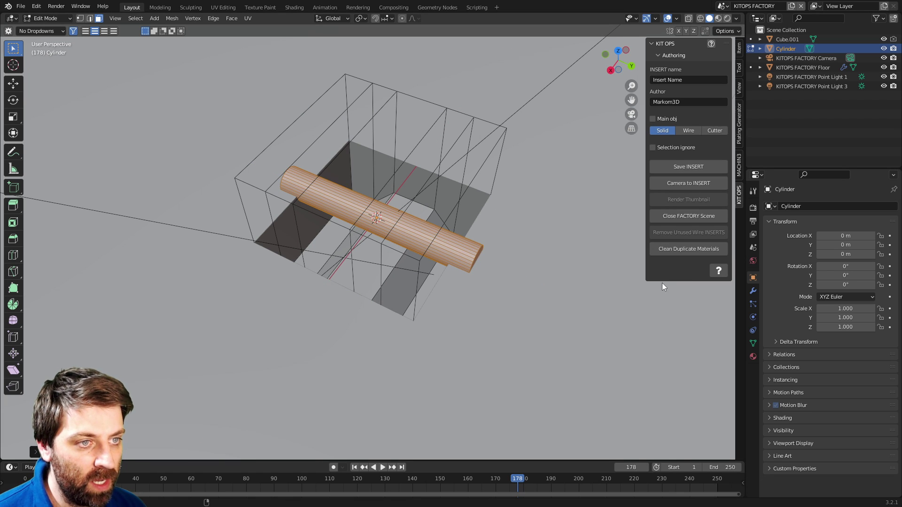
key("r")
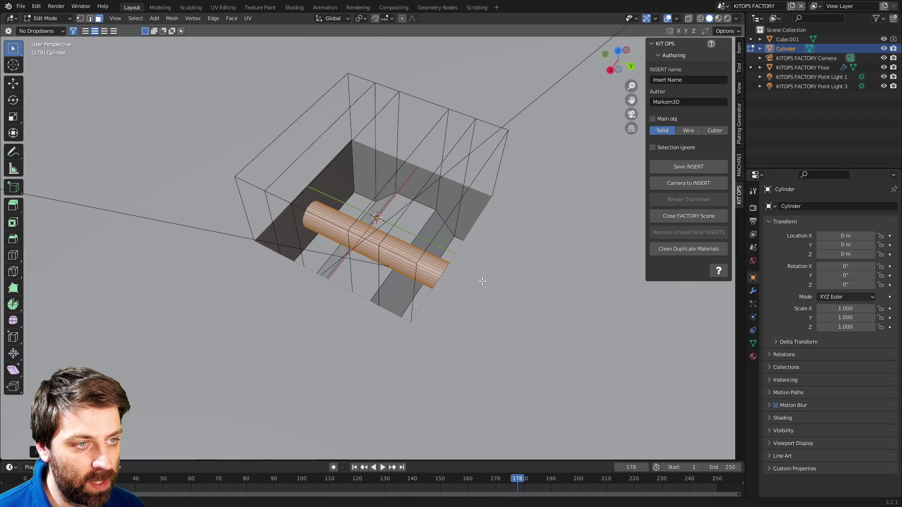
key("Escape")
middle_click_drag(479, 280, 456, 285)
Duplicate the rod along X to either side of the original, with the first copy about 0.59 m away, and leave edit mode
key("KP_7")
key("g")
key("y")
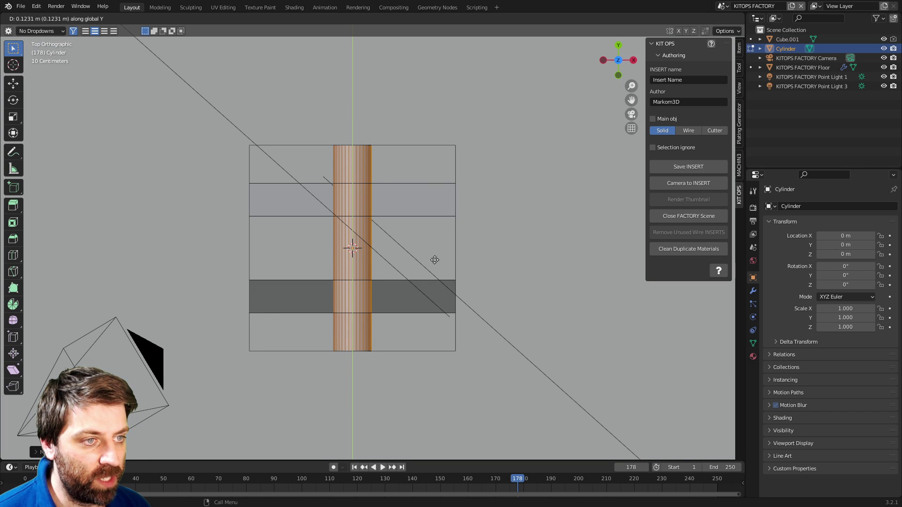
key("x")
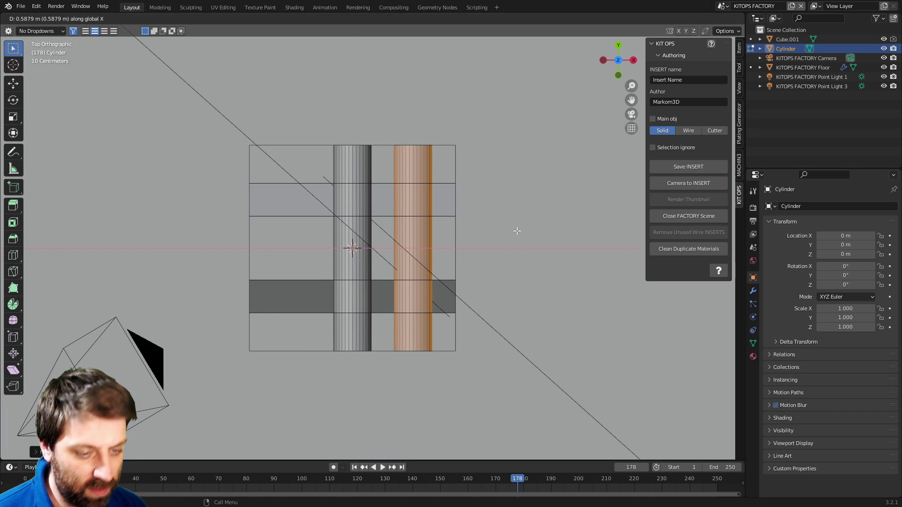
left_click(516, 230)
key("shift+d")
key("x")
left_click(471, 252)
key("Tab")
middle_click_drag(471, 251, 360, 250)
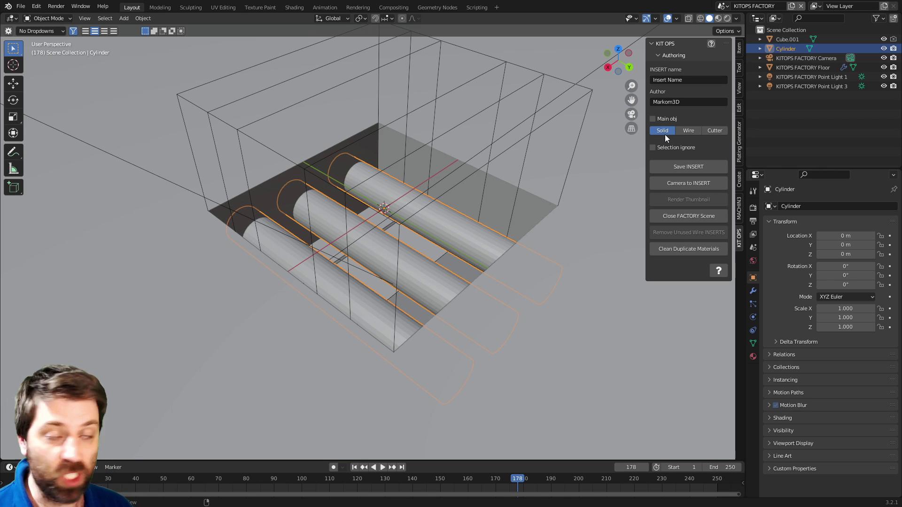
Parent the rods to the main cutter cube using the Object option, and expand the operation's settings
left_click(554, 117, "shift")
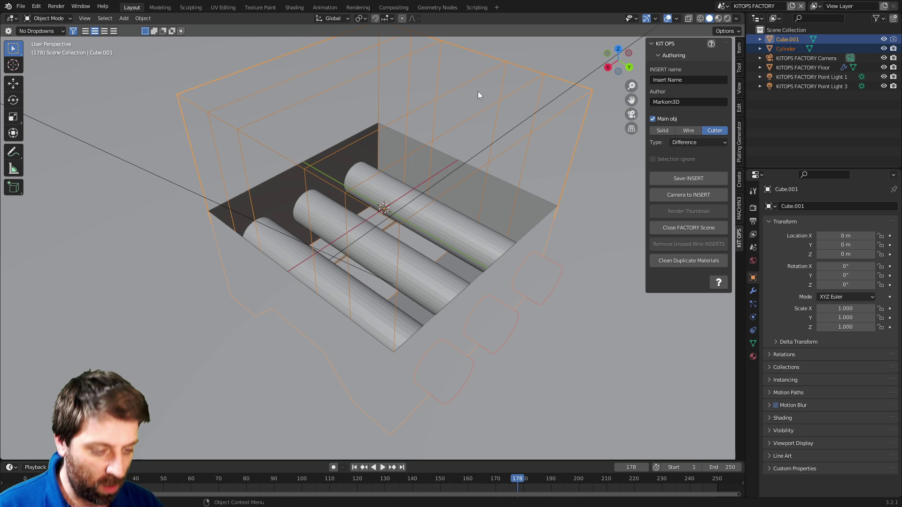
key("ctrl+p")
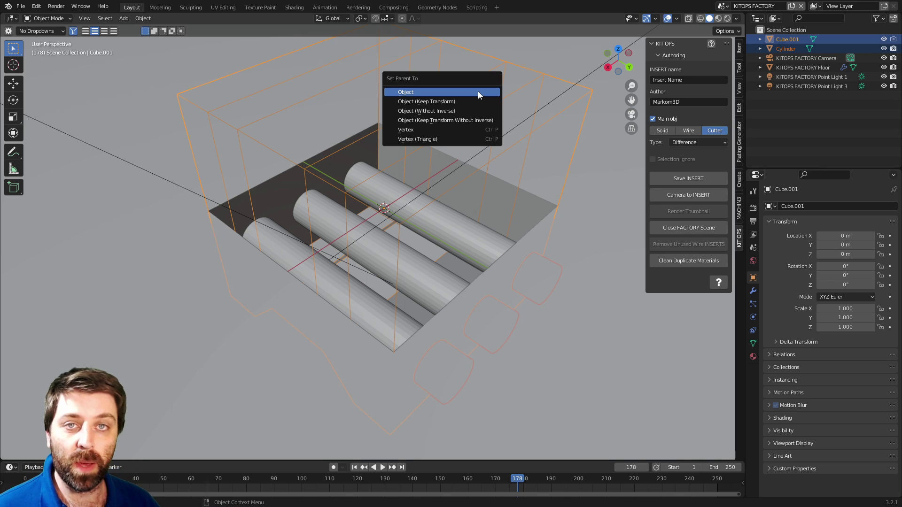
left_click(477, 89)
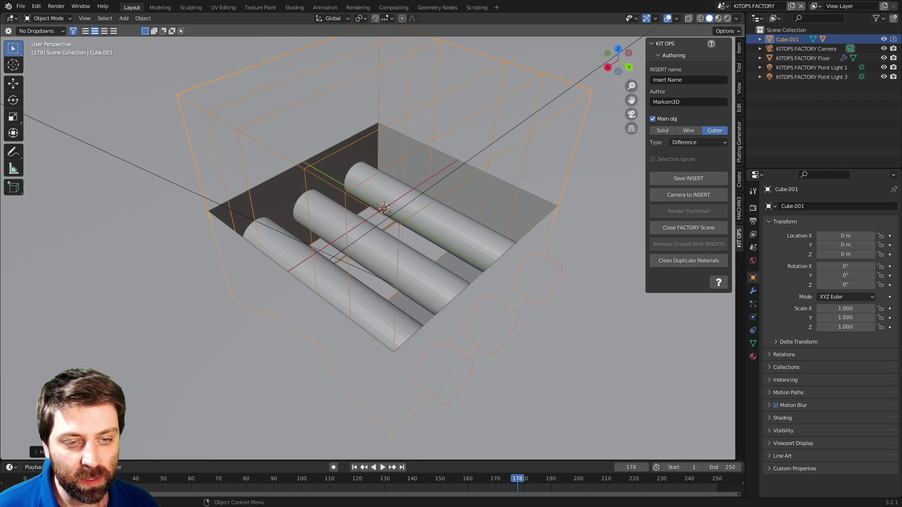
left_click(38, 452)
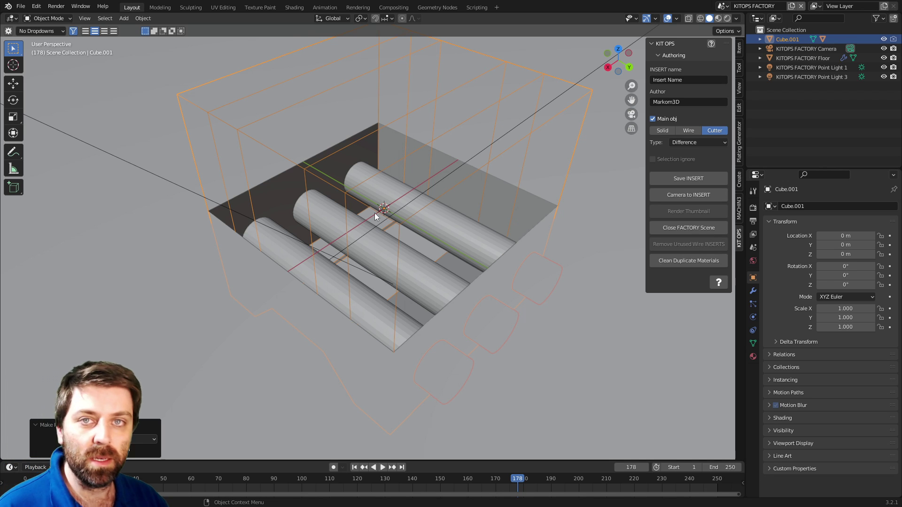
Add a new 2 m cube mesh at the centre of the factory scene
middle_click_drag(487, 228, 382, 226)
key("shift+a")
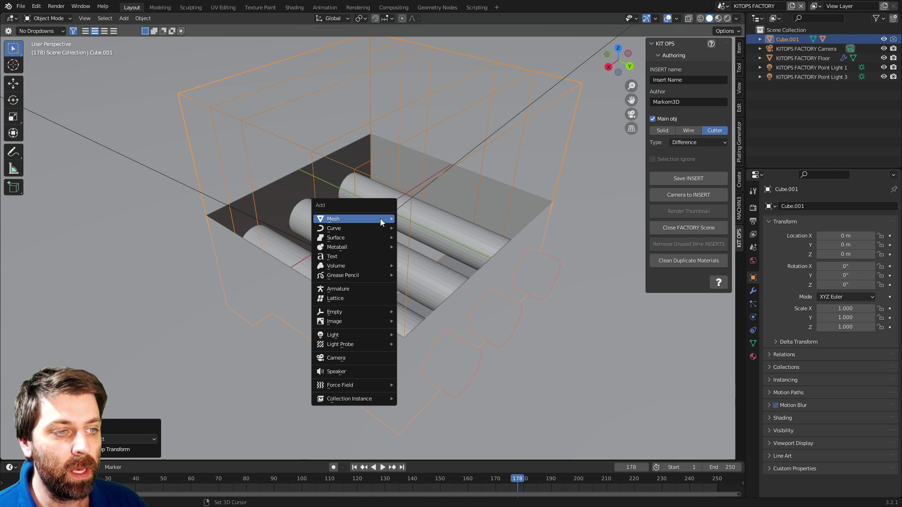
mouse_move(381, 222)
left_click(441, 228)
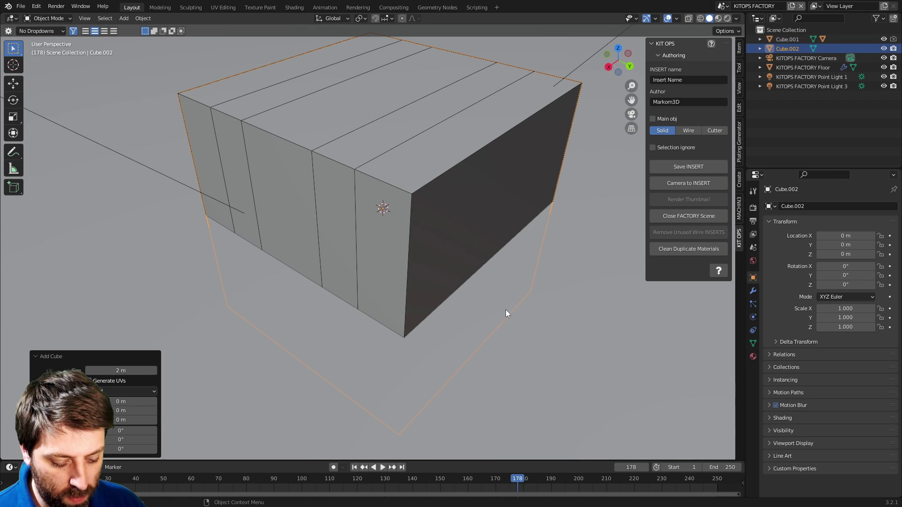
Tilt the new cube at an odd angle, shrink it to about 0.127 scale, and move it down among the rods
key("r")
key("s")
left_click(409, 219)
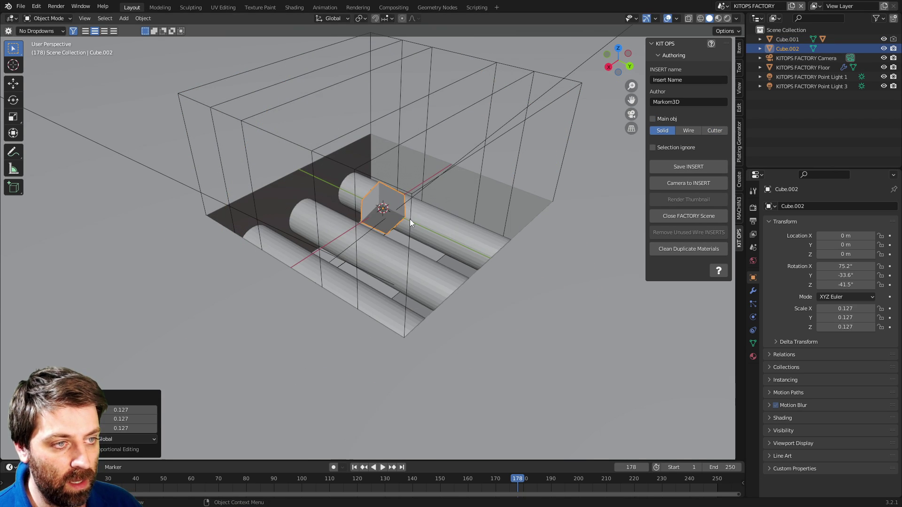
key("g")
left_click(427, 290)
middle_click_drag(427, 291, 420, 290)
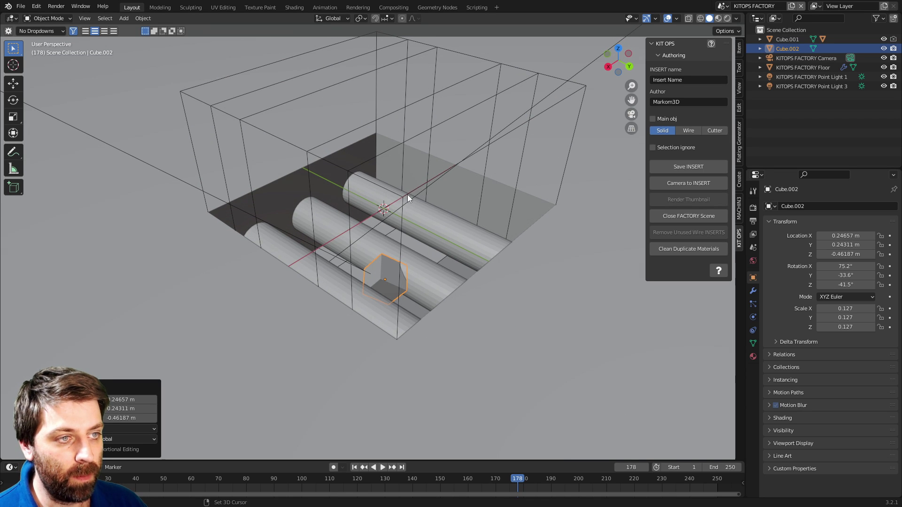
Parent the small tilted cube to the main cutter cube
left_click(361, 166, "shift")
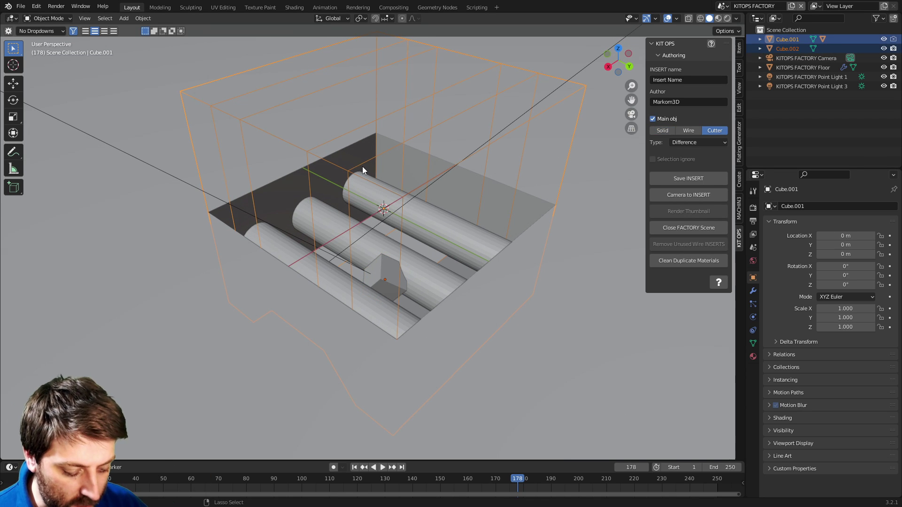
key("ctrl+p")
left_click(362, 167)
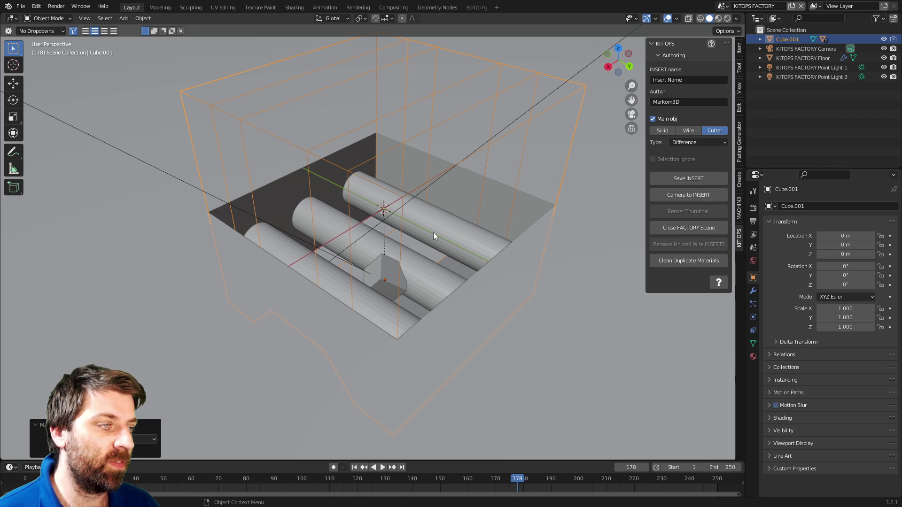
Select the rods and apply Shade Smooth to them
left_click(753, 356)
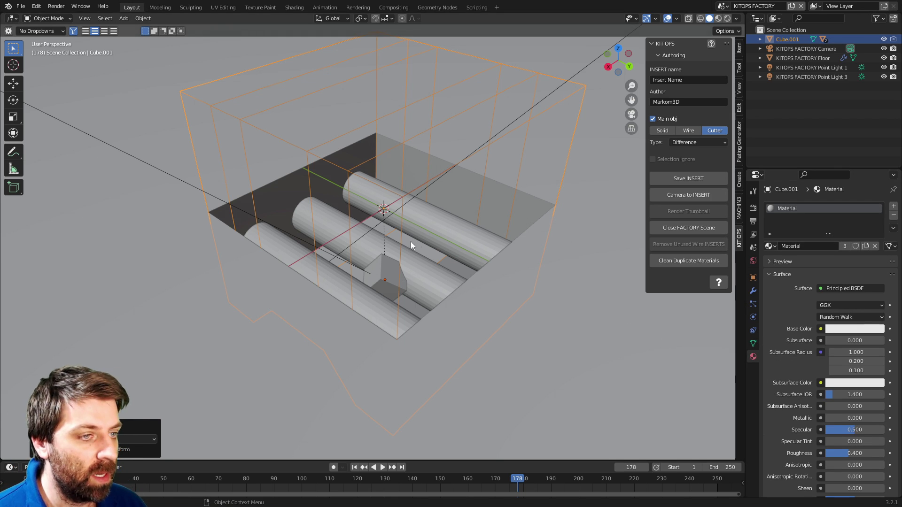
left_click(441, 233)
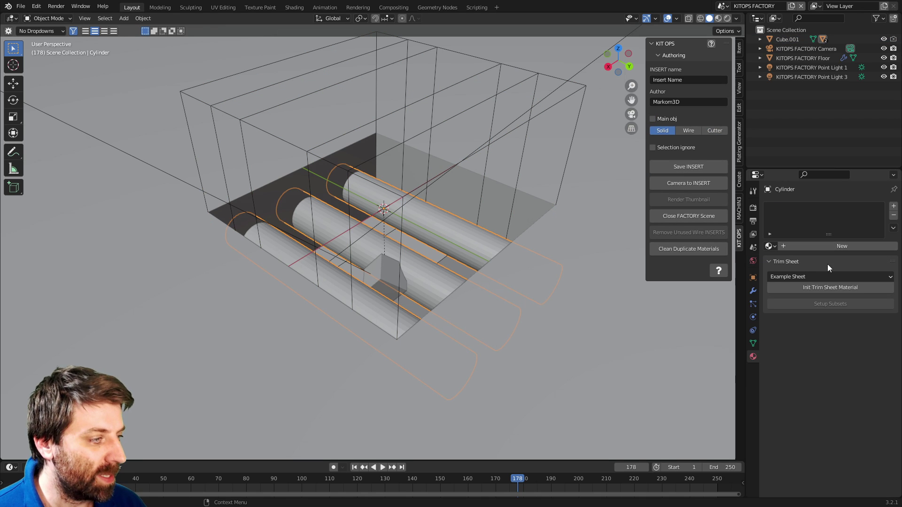
key("F3")
type("smoo")
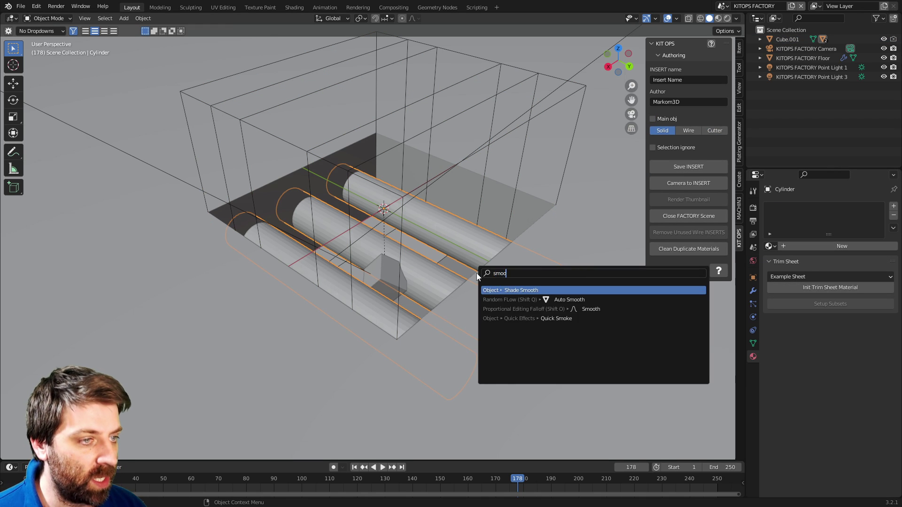
key("Return")
Give the rods a new material with Metallic 1.000, Specular 0.106 and Roughness 0.154
left_click(814, 244)
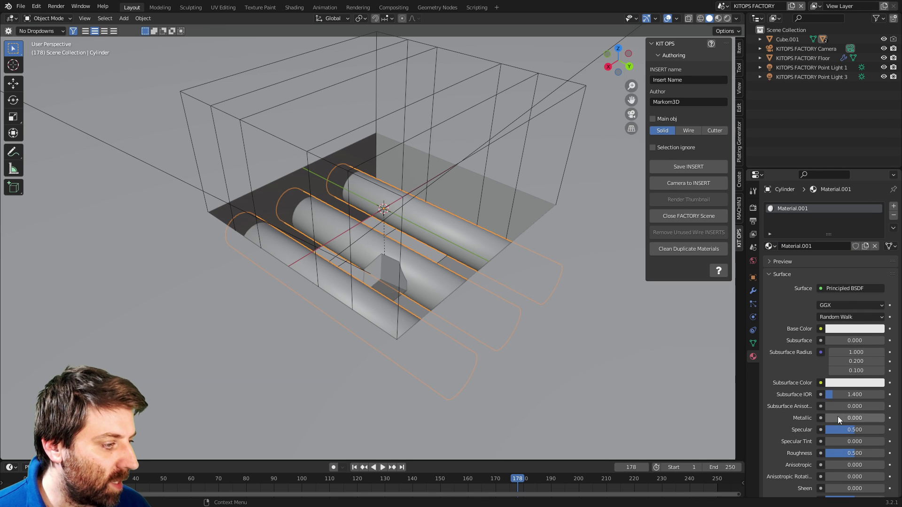
scroll(838, 416, "down", 2)
scroll(850, 391, "down", 3)
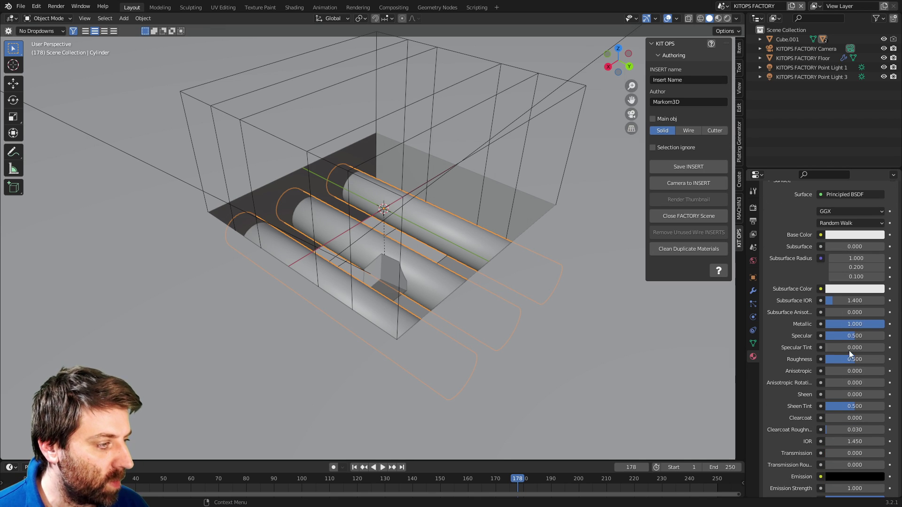
left_click_drag(851, 336, 823, 335)
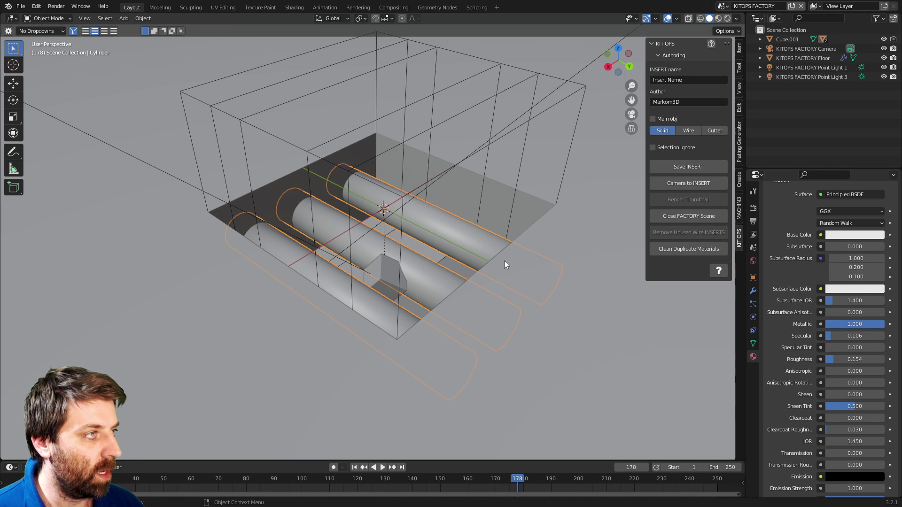
View the factory scene through its camera and name the INSERT Pipage2
mouse_move(503, 260)
middle_mouse_down()
mouse_move(479, 274)
mouse_move(483, 266)
mouse_move(507, 269)
mouse_move(500, 262)
middle_mouse_up()
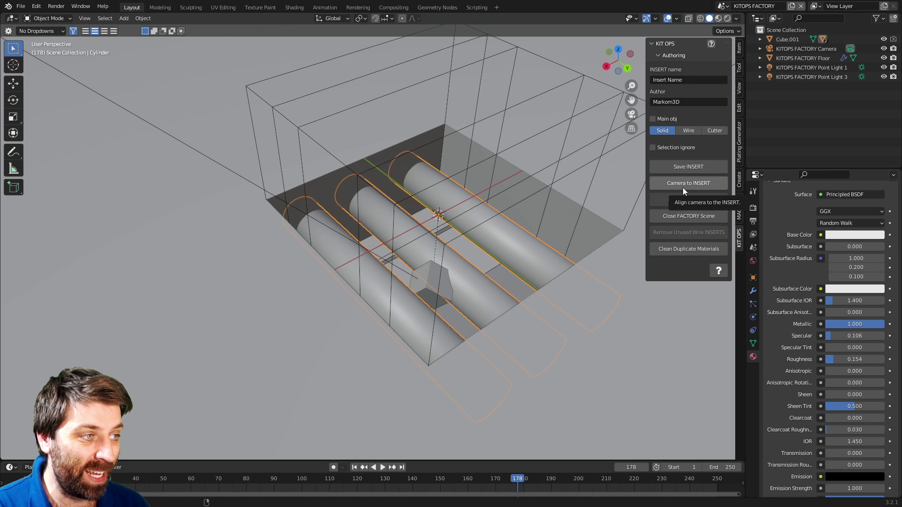
key("KP_0")
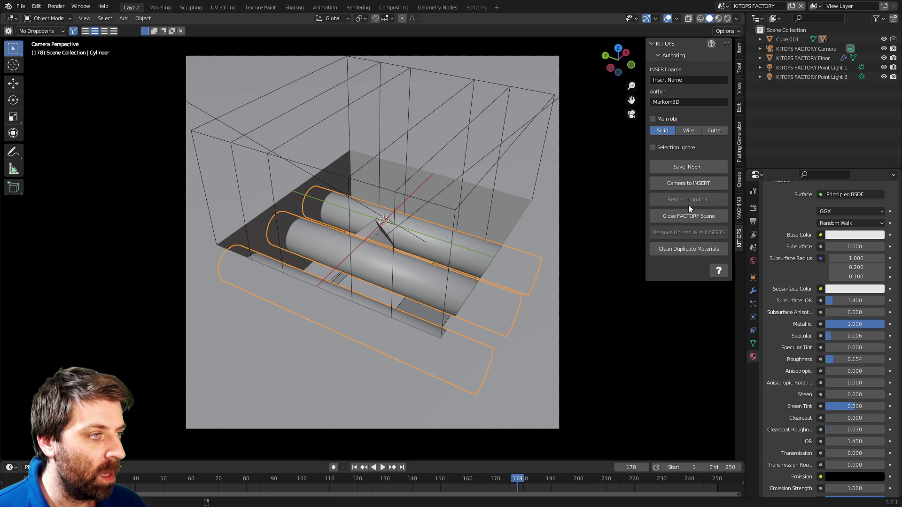
left_click(698, 82)
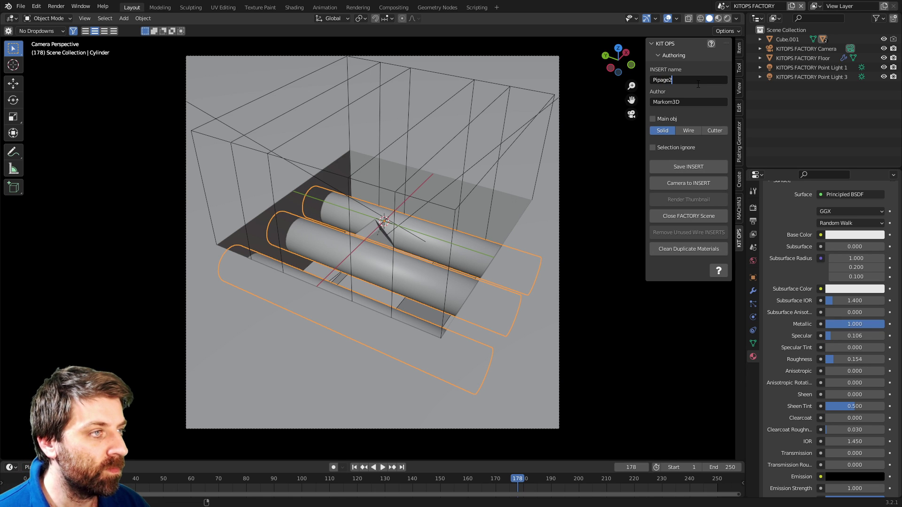
Save the INSERT as Pipage2.blend in the M3D_Pipe folder and render its thumbnail
left_click(688, 166)
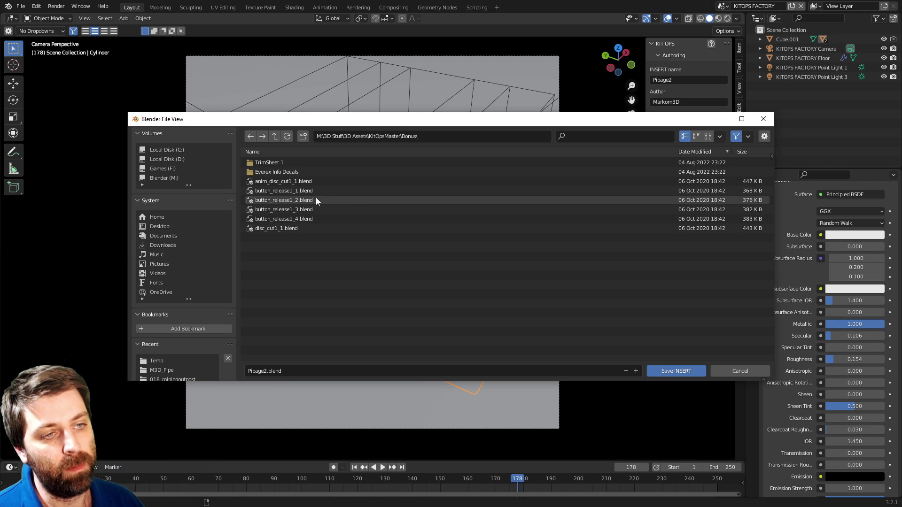
scroll(193, 323, "down", 1)
left_click(162, 351)
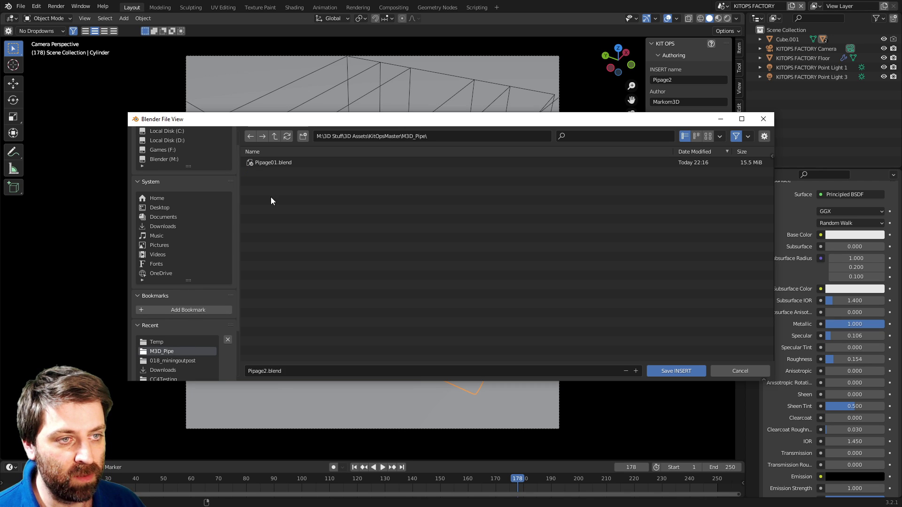
left_click(663, 371)
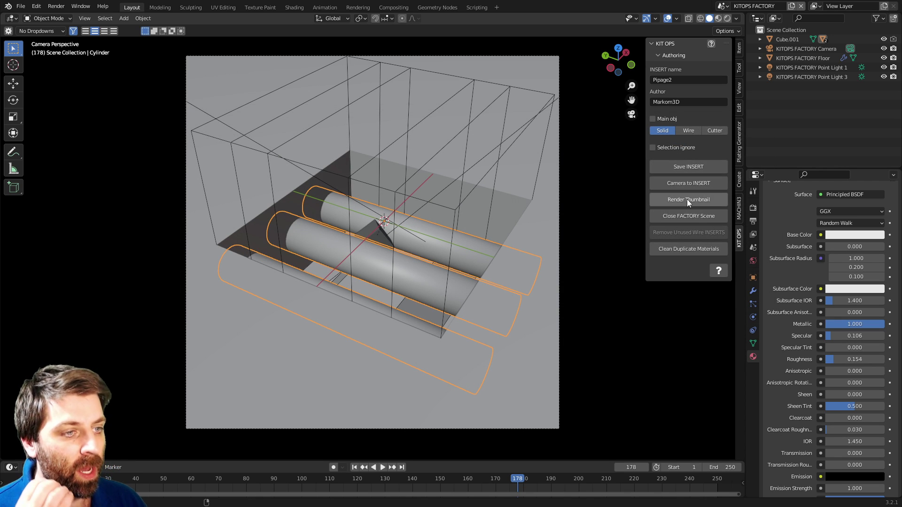
left_click(687, 200)
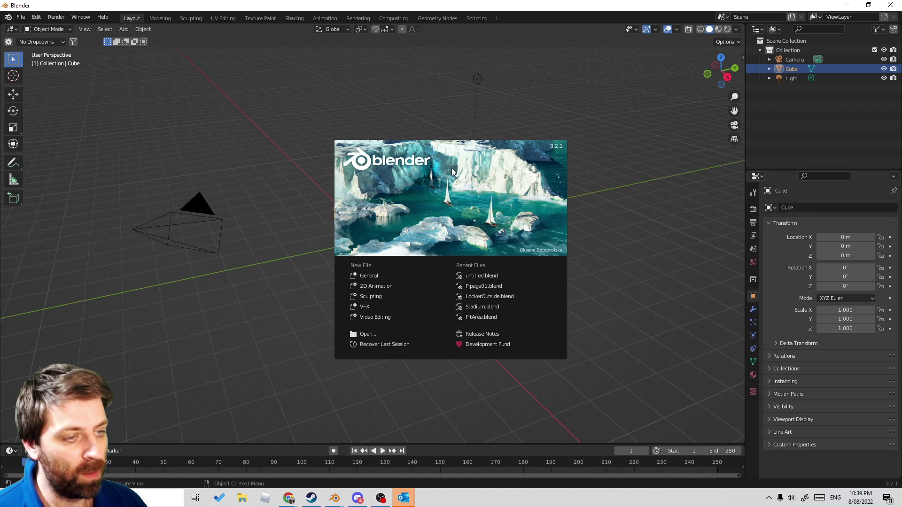
In a new Blender session, dismiss the splash screen and make the window fullscreen
left_click(283, 133)
key("F3")
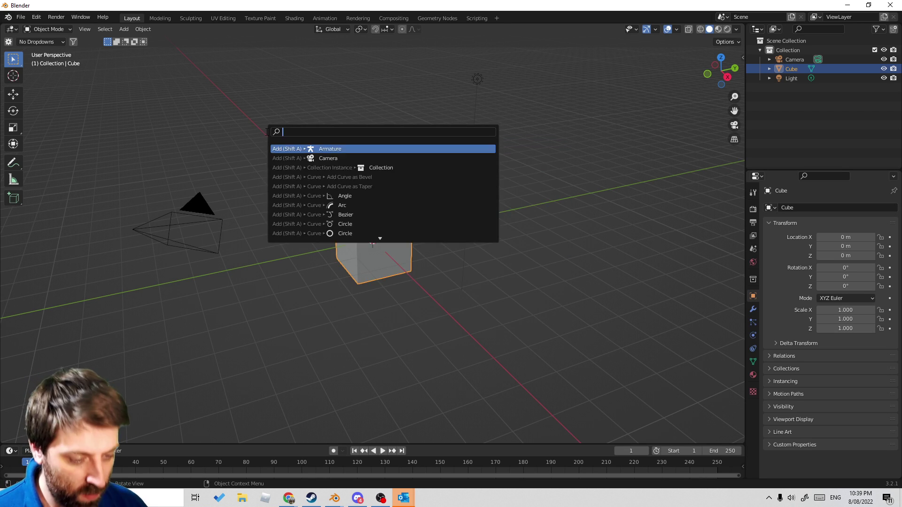
type("fu")
key("Return")
scroll(349, 241, "up", 4)
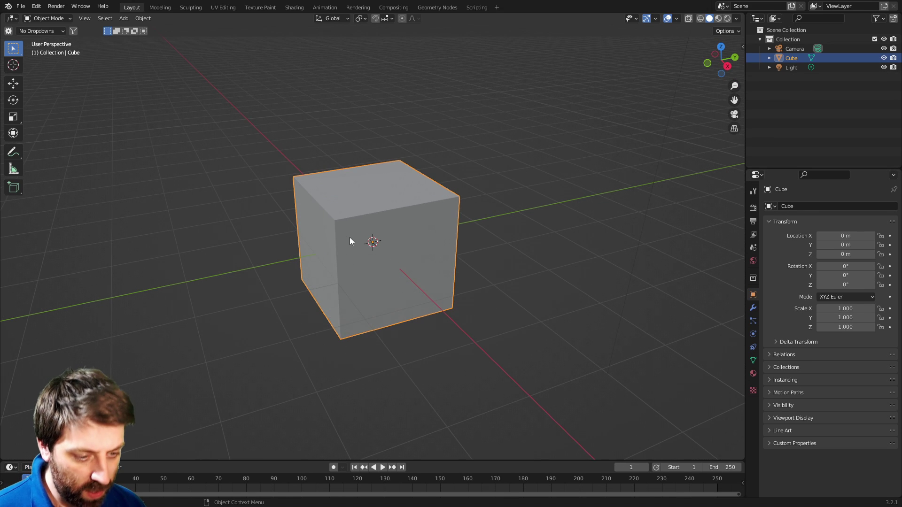
Show the KIT OPS controls and choose the M3D_Pipe KPACK
key("n")
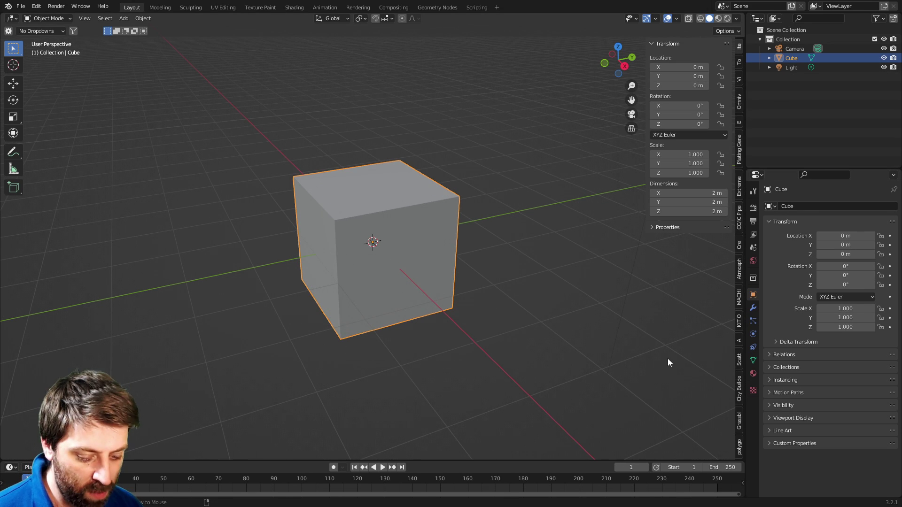
key("q")
left_click(728, 354)
left_click(738, 237)
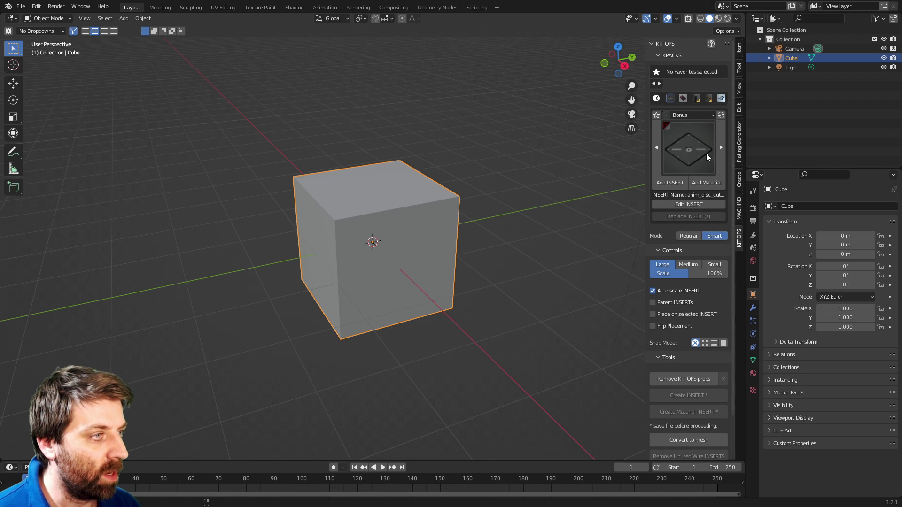
left_click(689, 139)
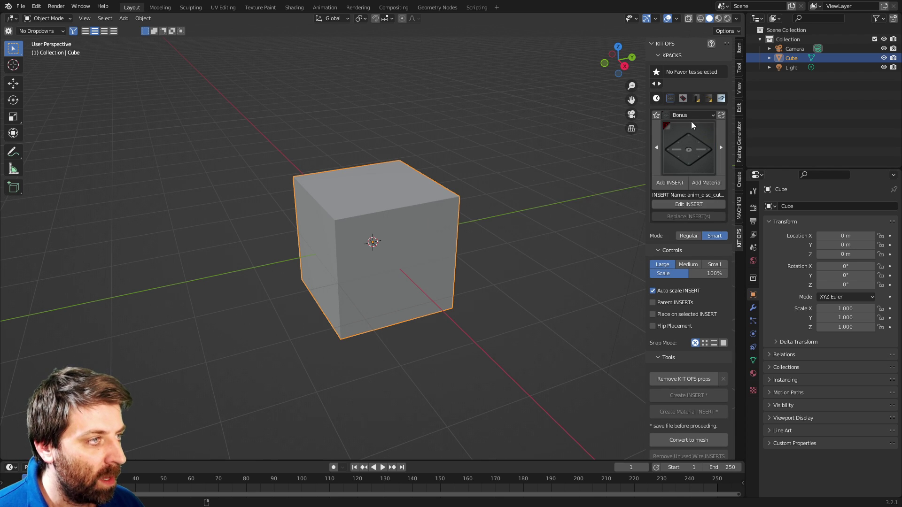
left_click(691, 115)
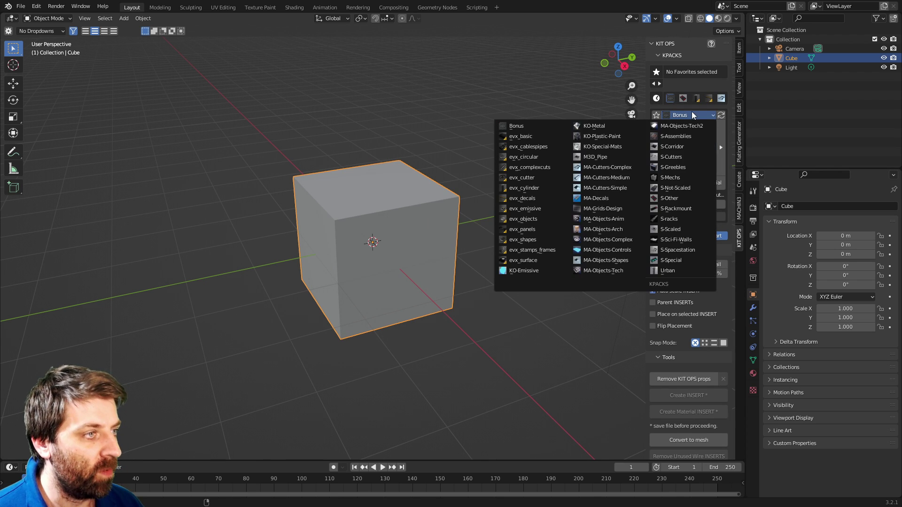
left_click(608, 157)
Add the Pipage2 INSERT to the default cube's +X face and scale it down to about 0.257
scroll(592, 193, "up", 3)
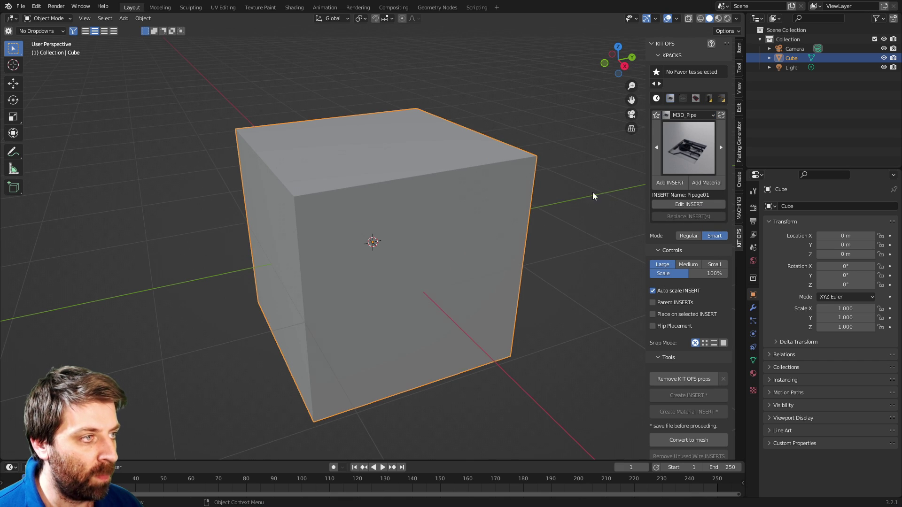
left_click(680, 136)
left_click(738, 211)
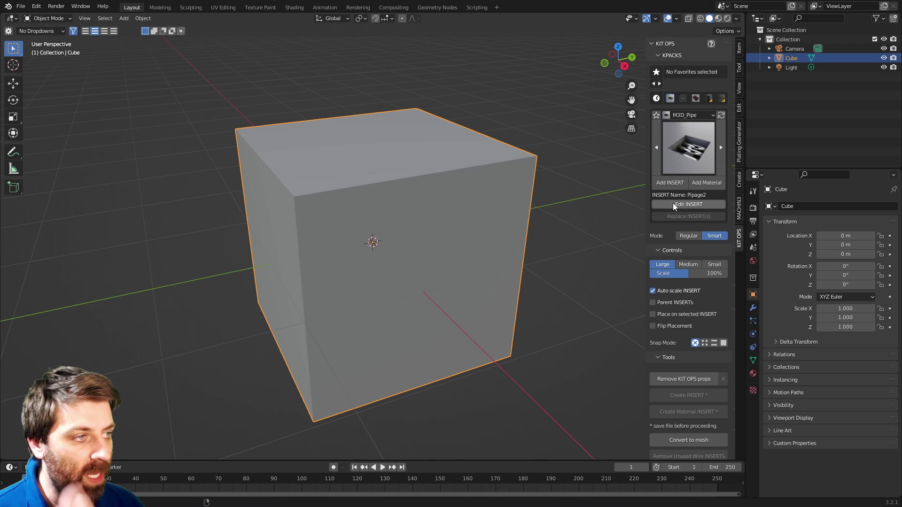
left_click(669, 184)
key("s")
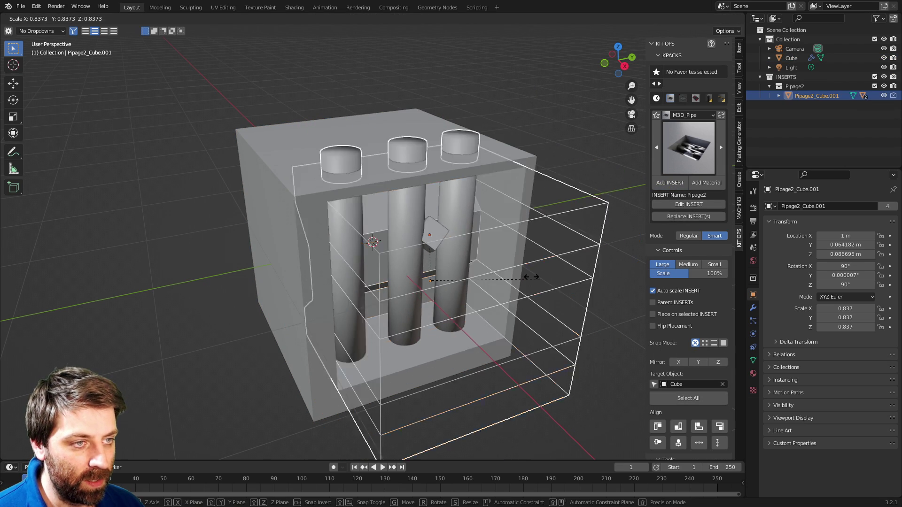
left_click(462, 279)
scroll(463, 280, "down", 4)
middle_click_drag(463, 279, 602, 191)
scroll(548, 286, "up", 6)
scroll(591, 275, "down", 5)
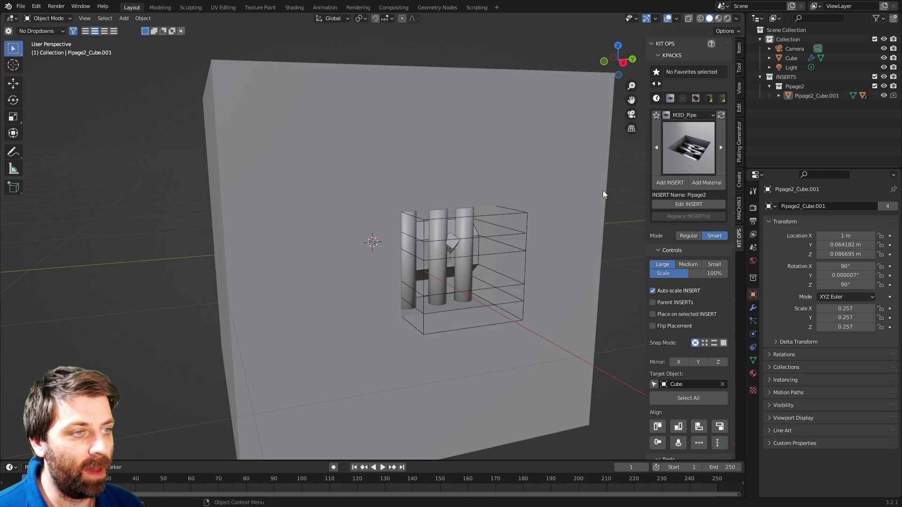
scroll(602, 191, "down", 3)
Set the render engine to Cycles with 32 viewport max samples and display the INSERT in rendered shading
left_click(753, 207)
left_click(833, 206)
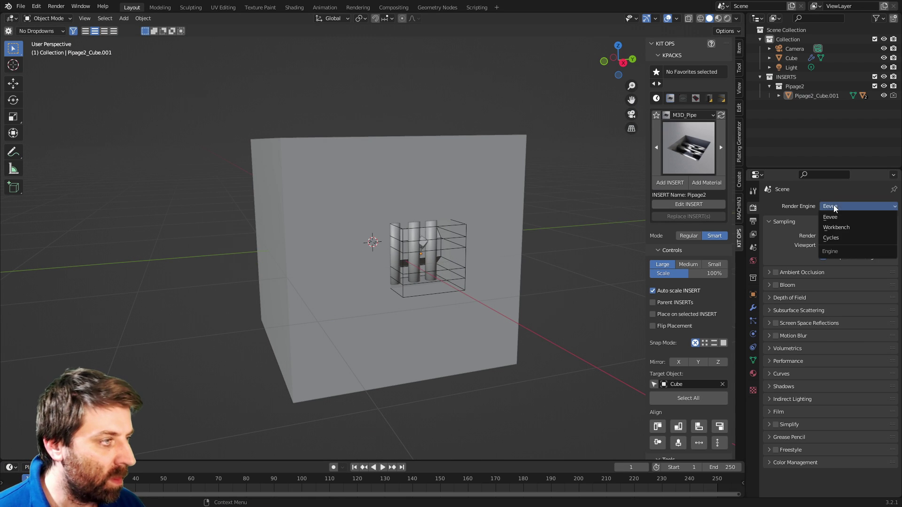
left_click(830, 238)
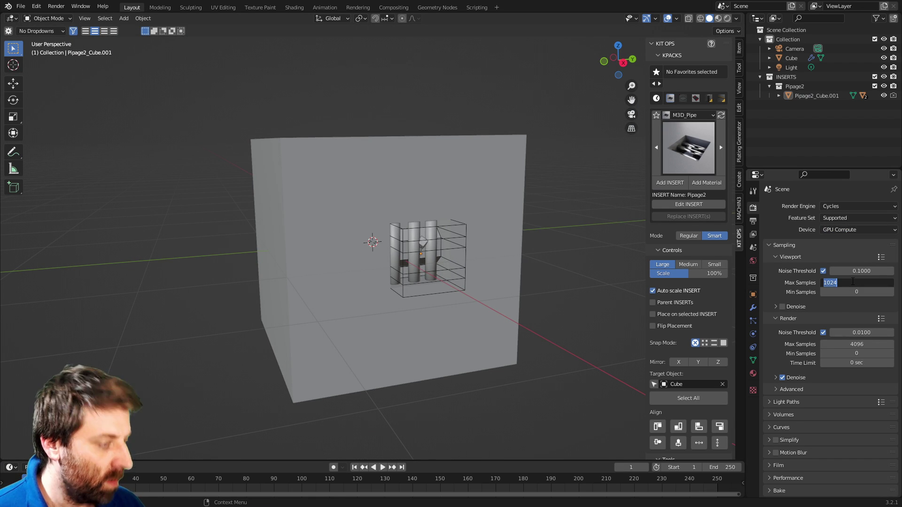
left_click(725, 18)
scroll(586, 266, "up", 5)
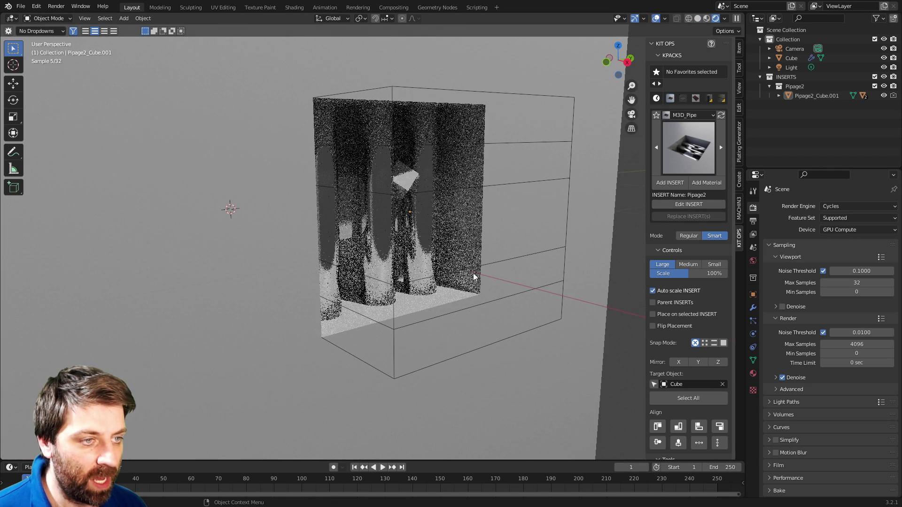